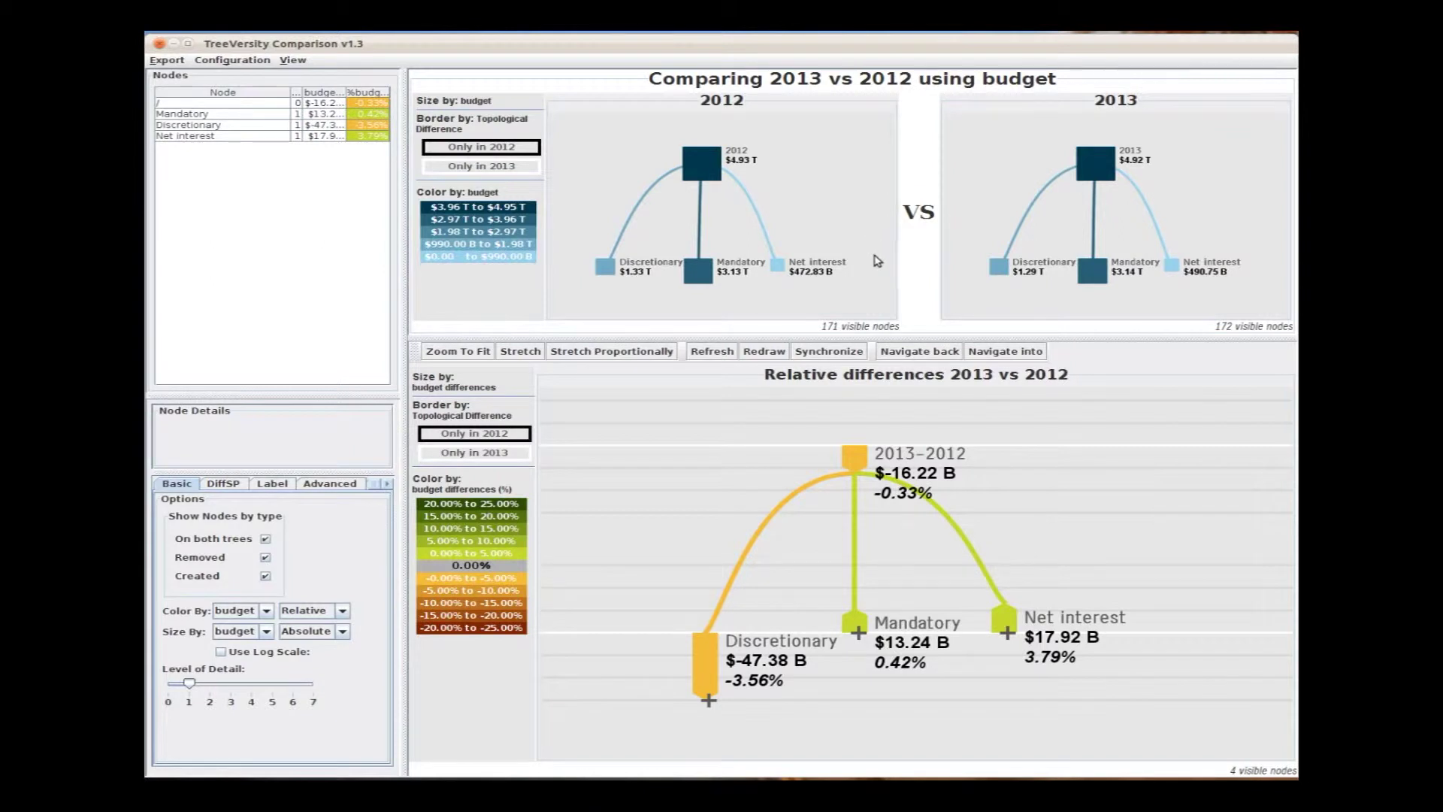
Inspect the budget differences of the Discretionary, Mandatory and Net interest nodes in the relative differences tree
mouse_move(812, 695)
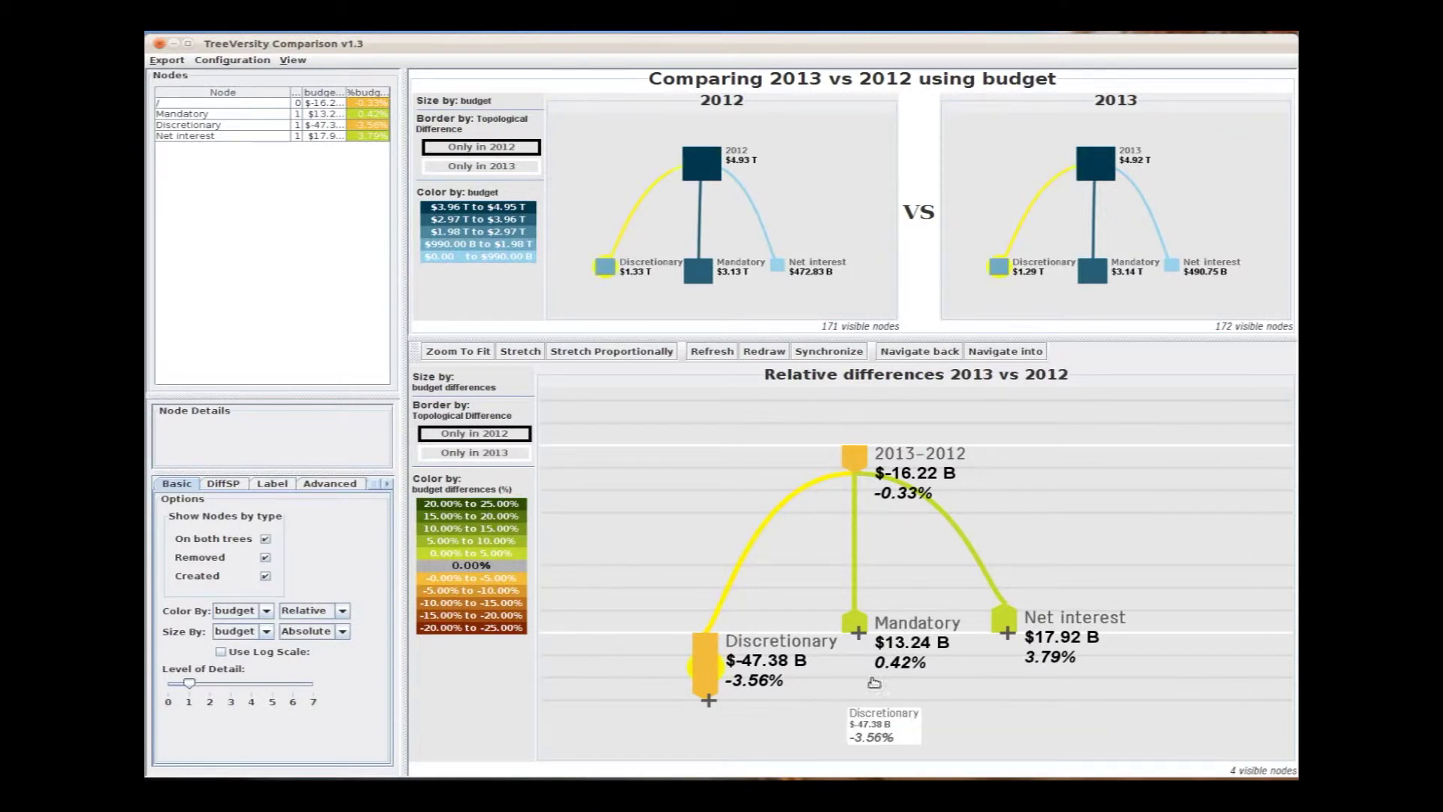
mouse_move(1049, 663)
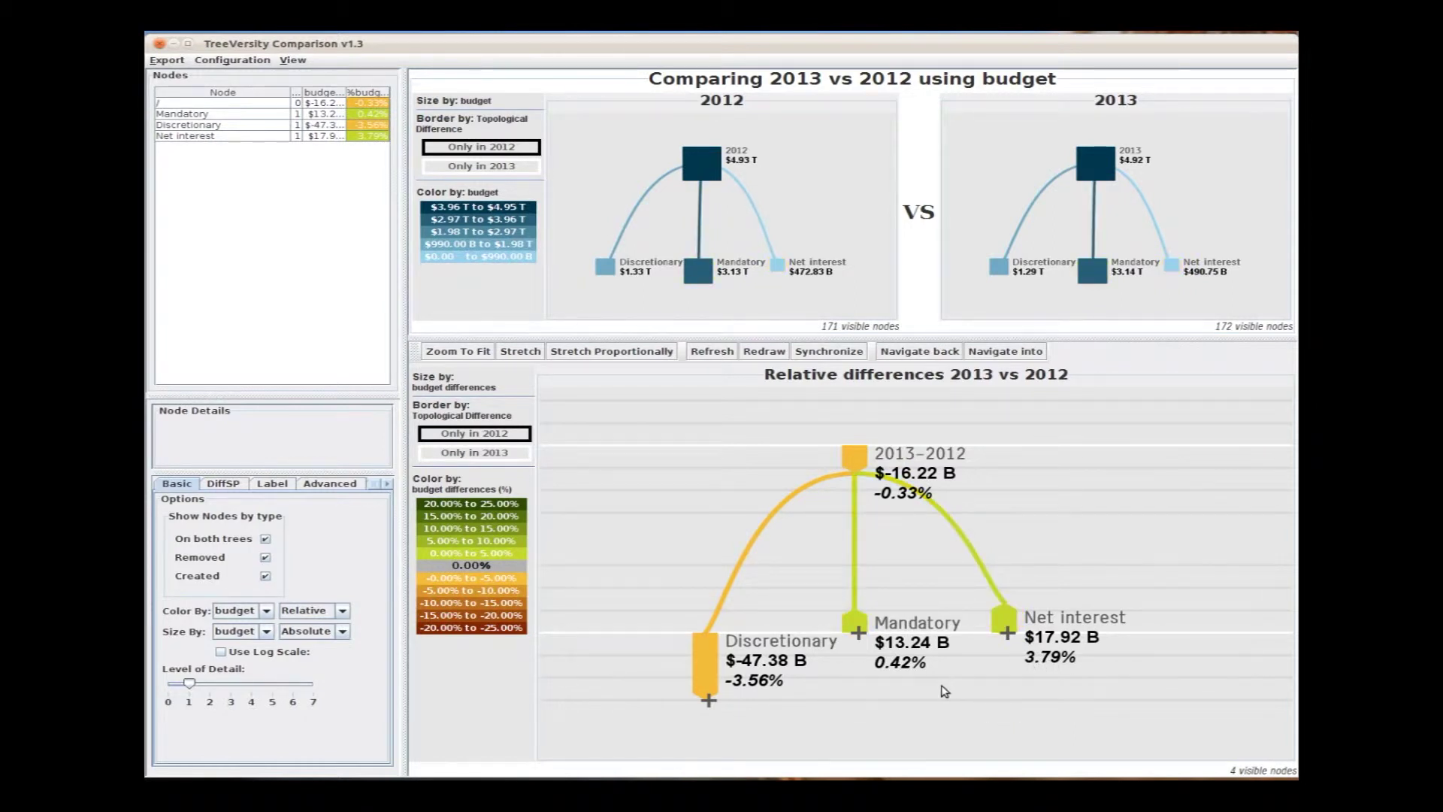
mouse_move(858, 698)
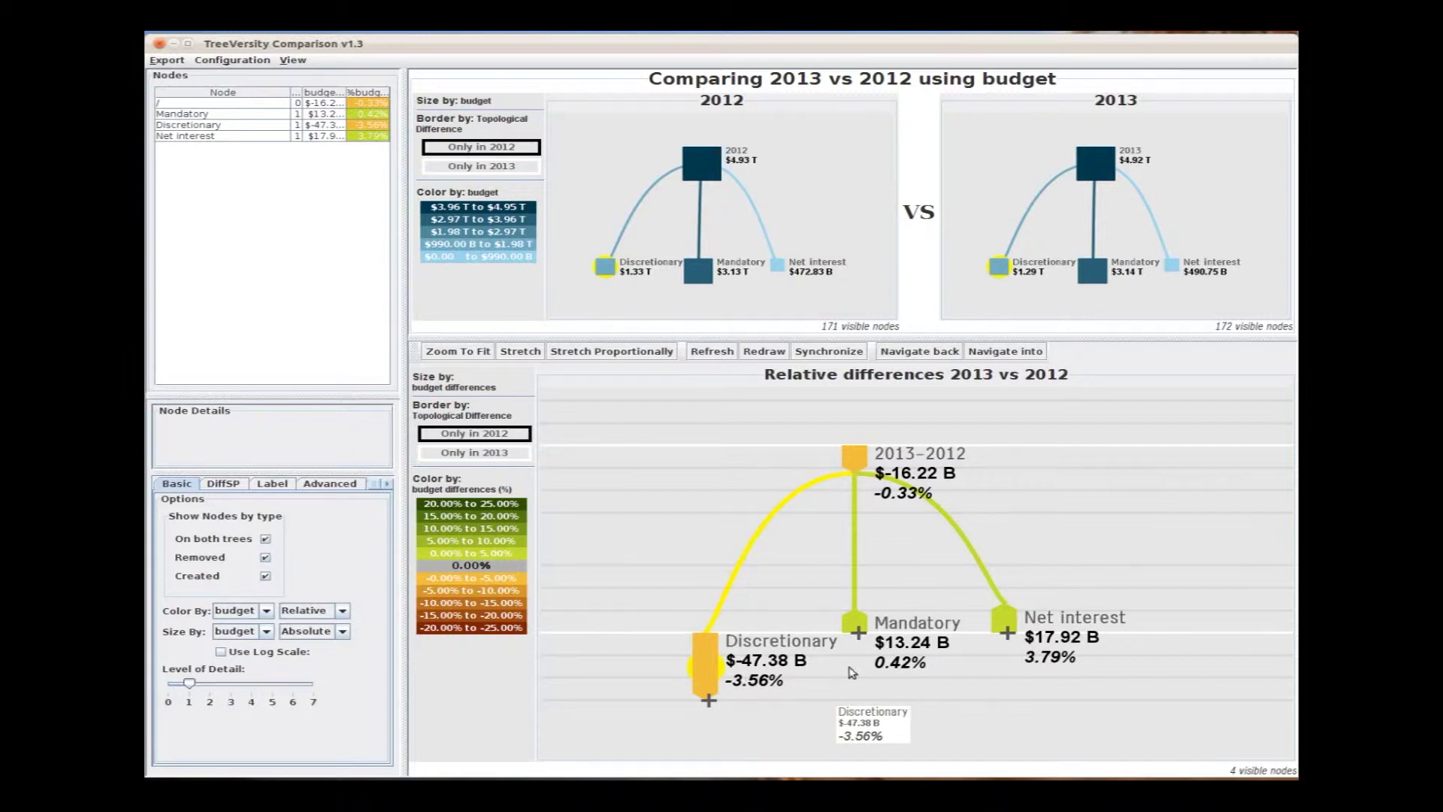
mouse_move(878, 666)
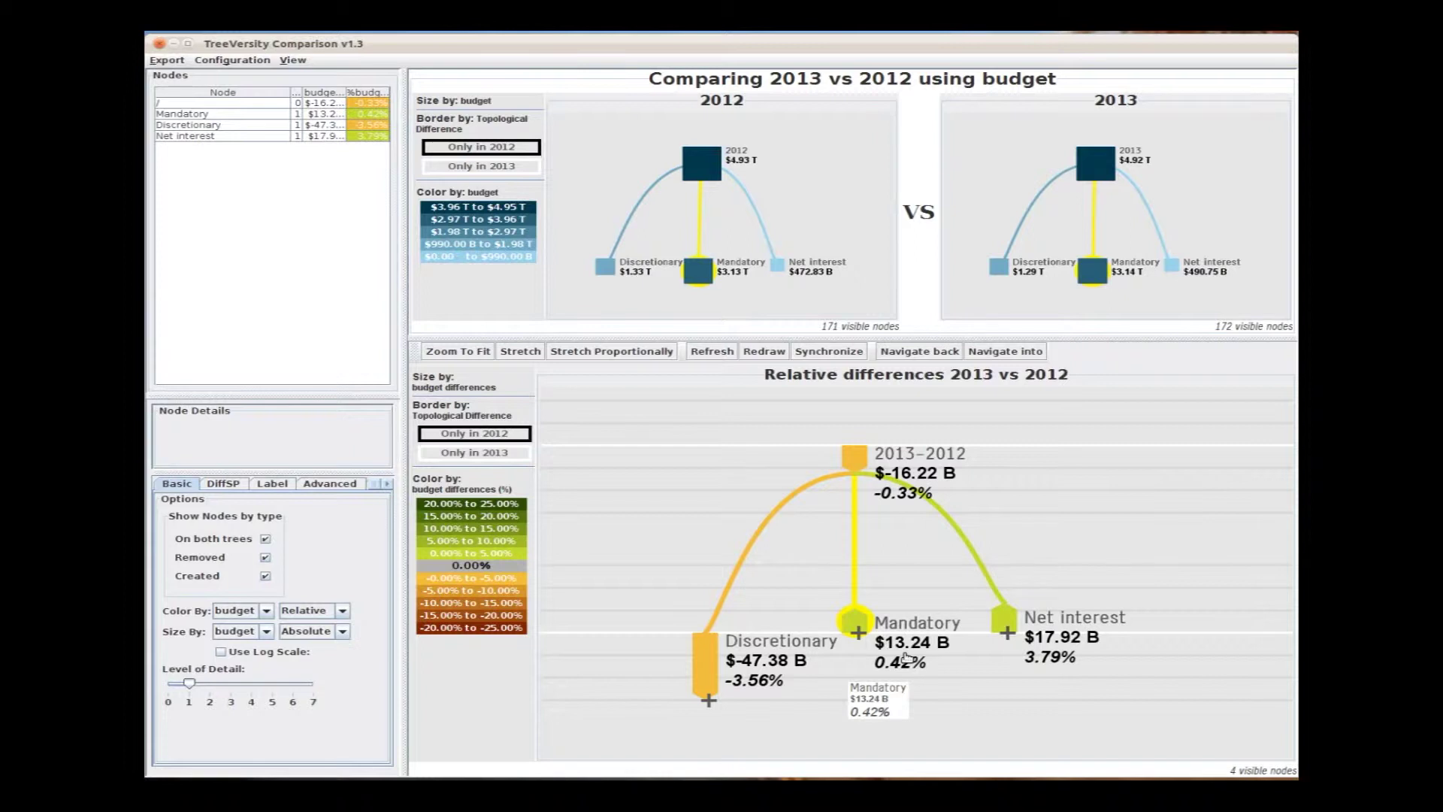
mouse_move(702, 667)
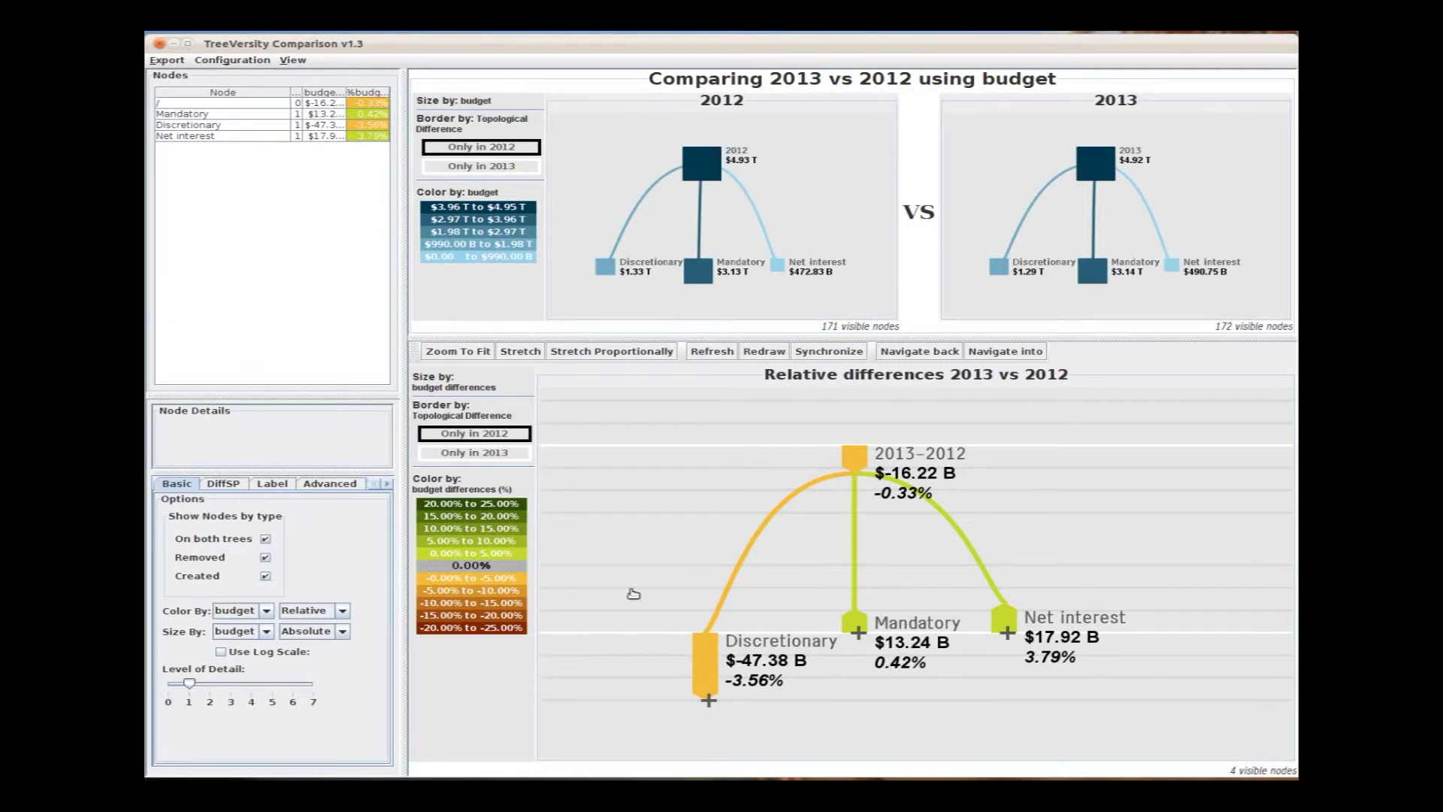
Set the level of detail to 2 and stretch the trees to fill their views
click(208, 688)
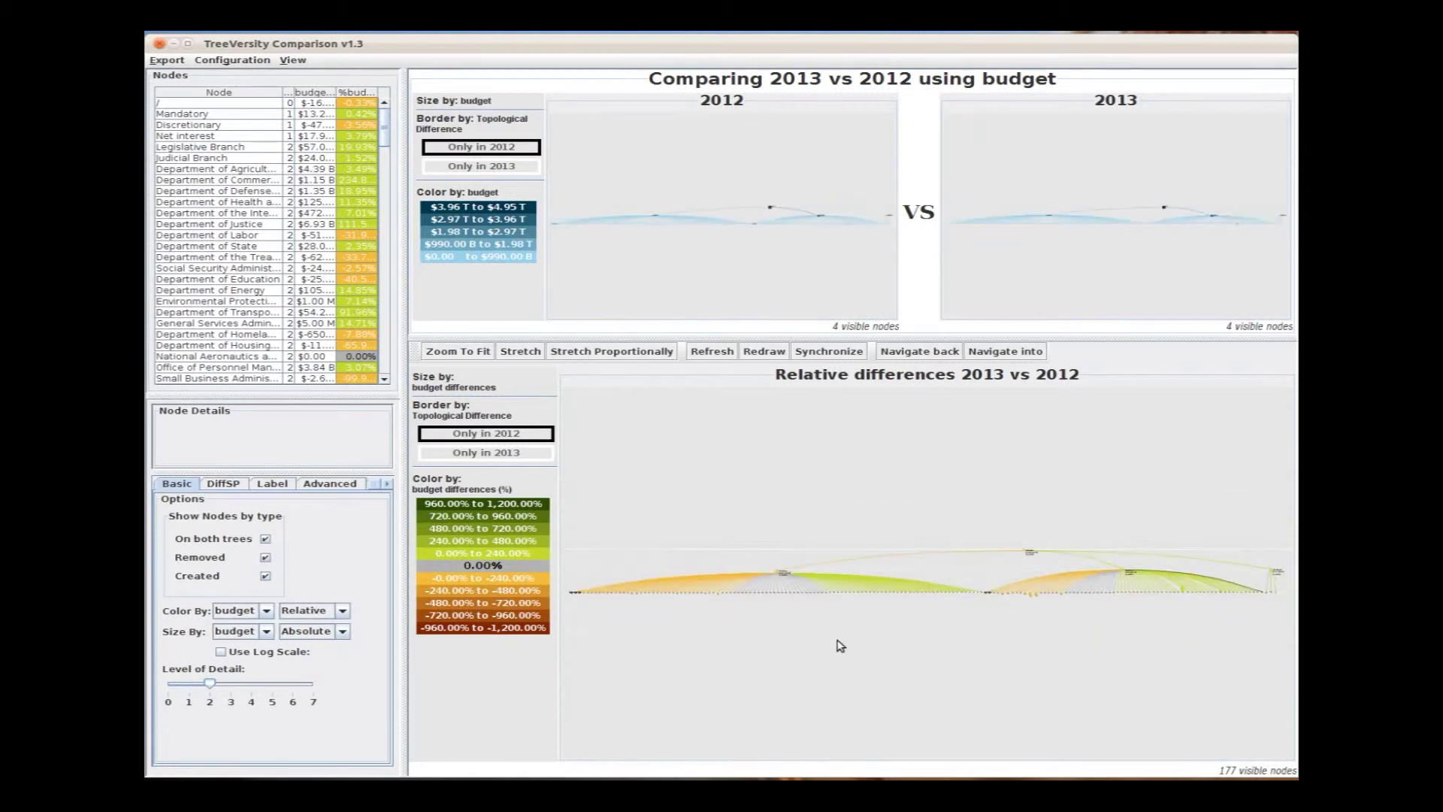
click(521, 352)
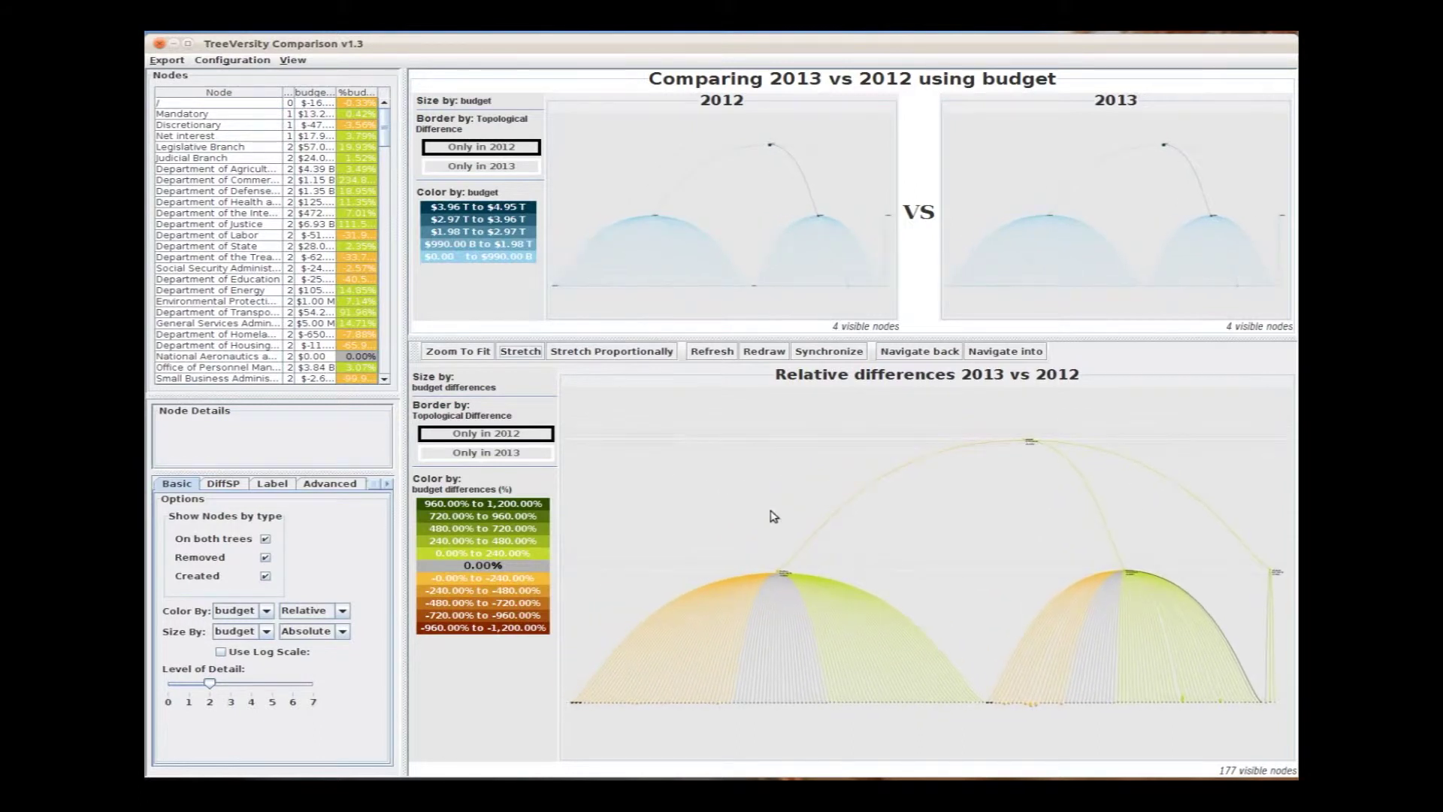
Examine the agencies under the Mandatory branch that stand out with large budget changes
mouse_move(785, 576)
drag(1107, 725, 926, 605)
scroll(948, 614, down, 8)
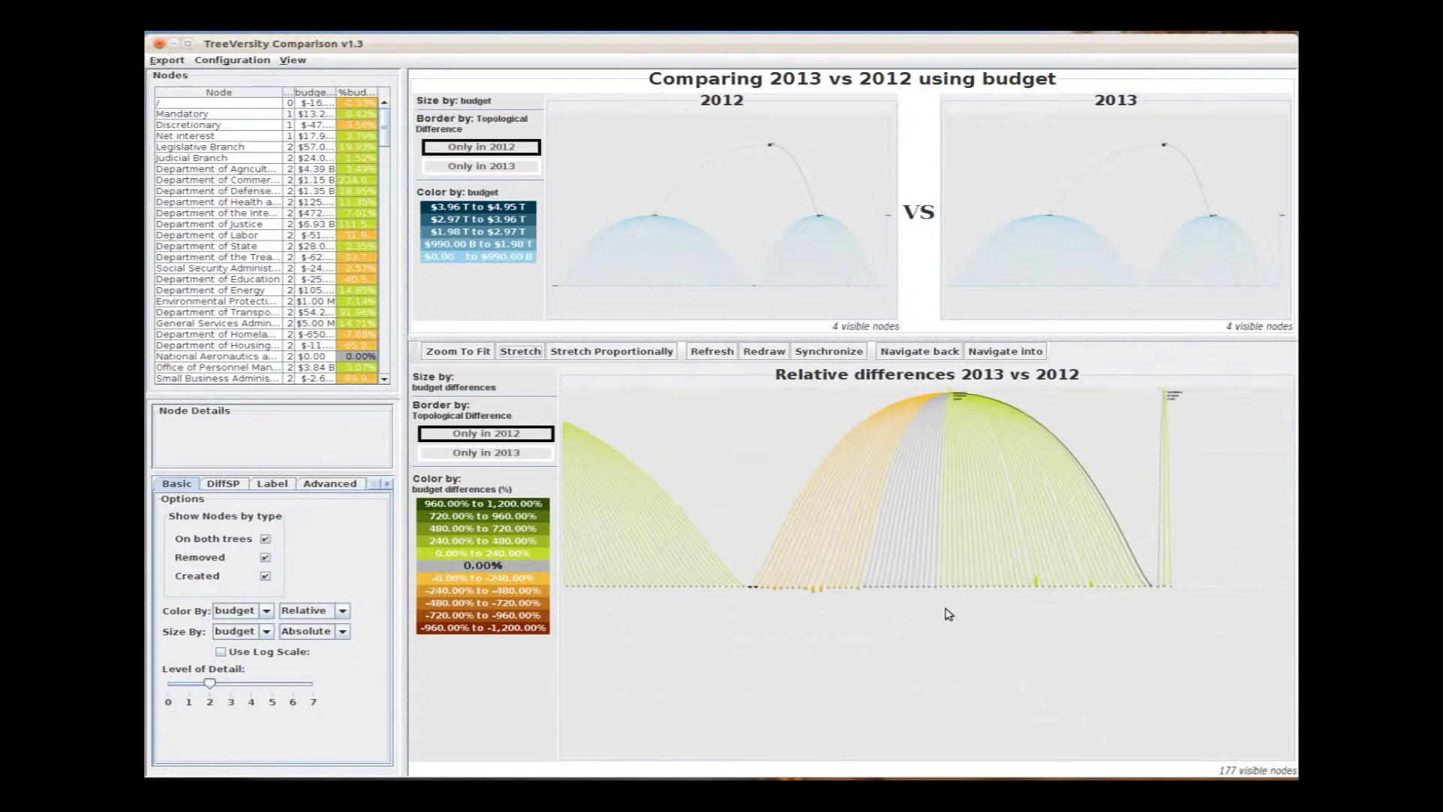
scroll(948, 616, down, 2)
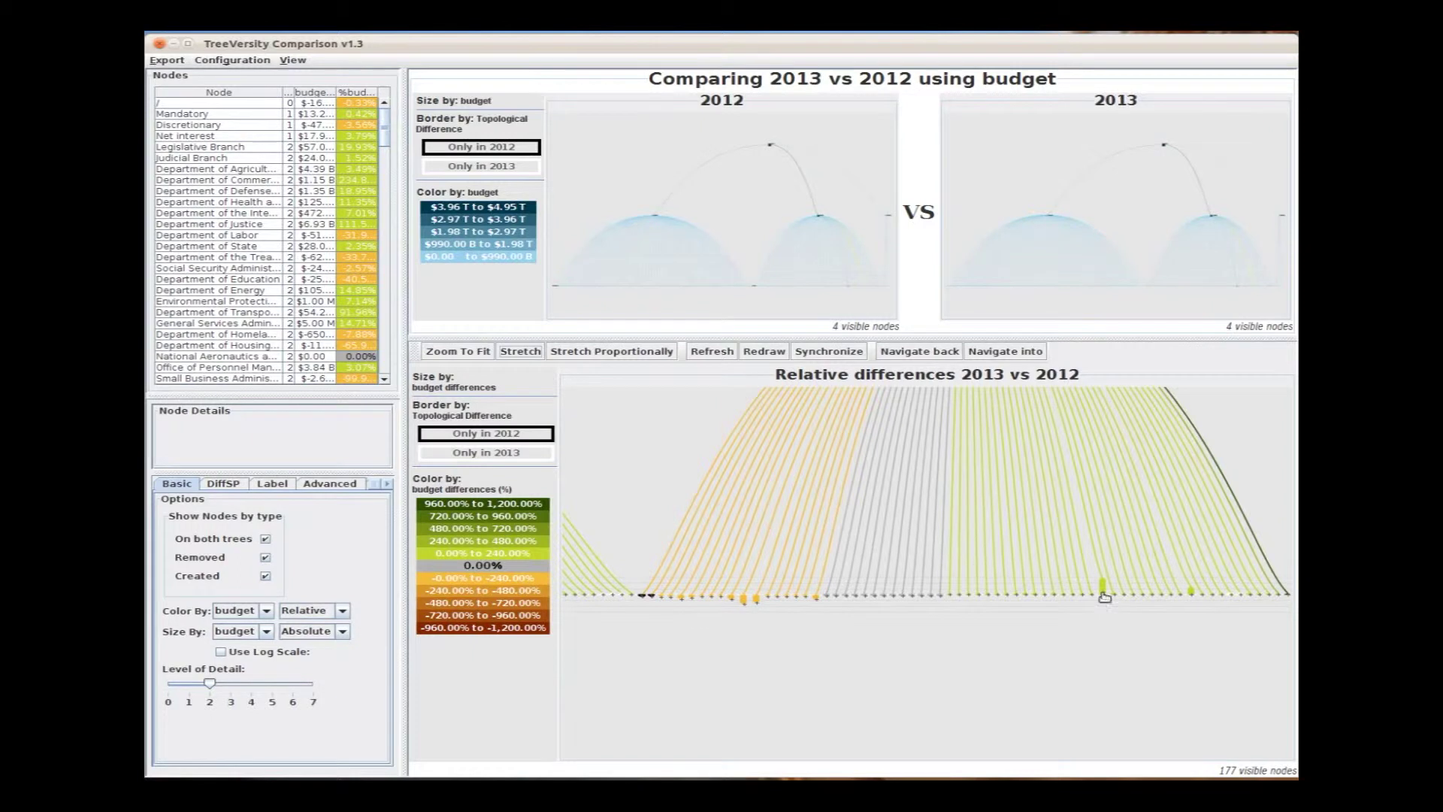
mouse_move(1104, 596)
mouse_move(1191, 594)
Sort the node table by budget difference in descending order and widen it so its value columns are readable
click(309, 93)
click(322, 94)
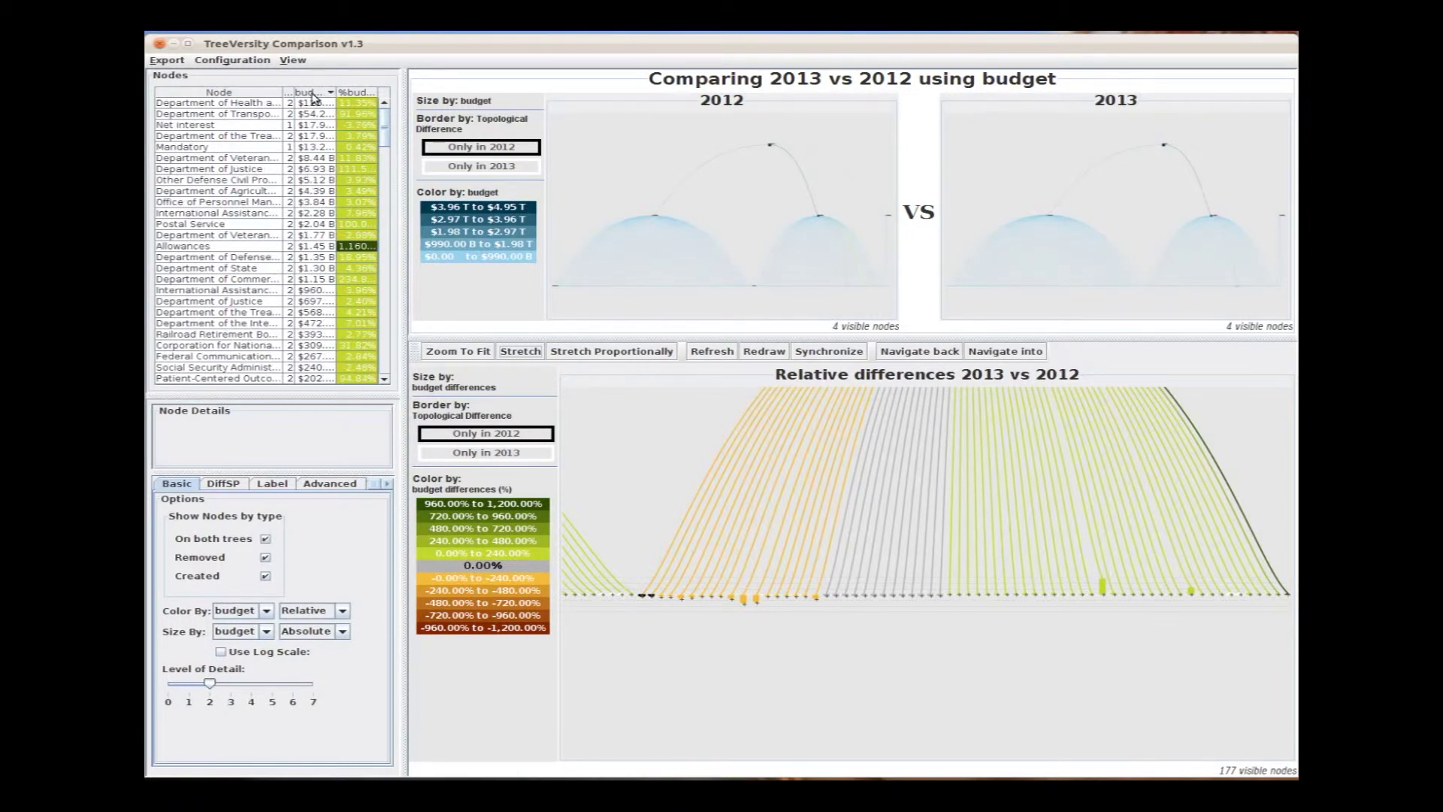
drag(282, 91, 248, 91)
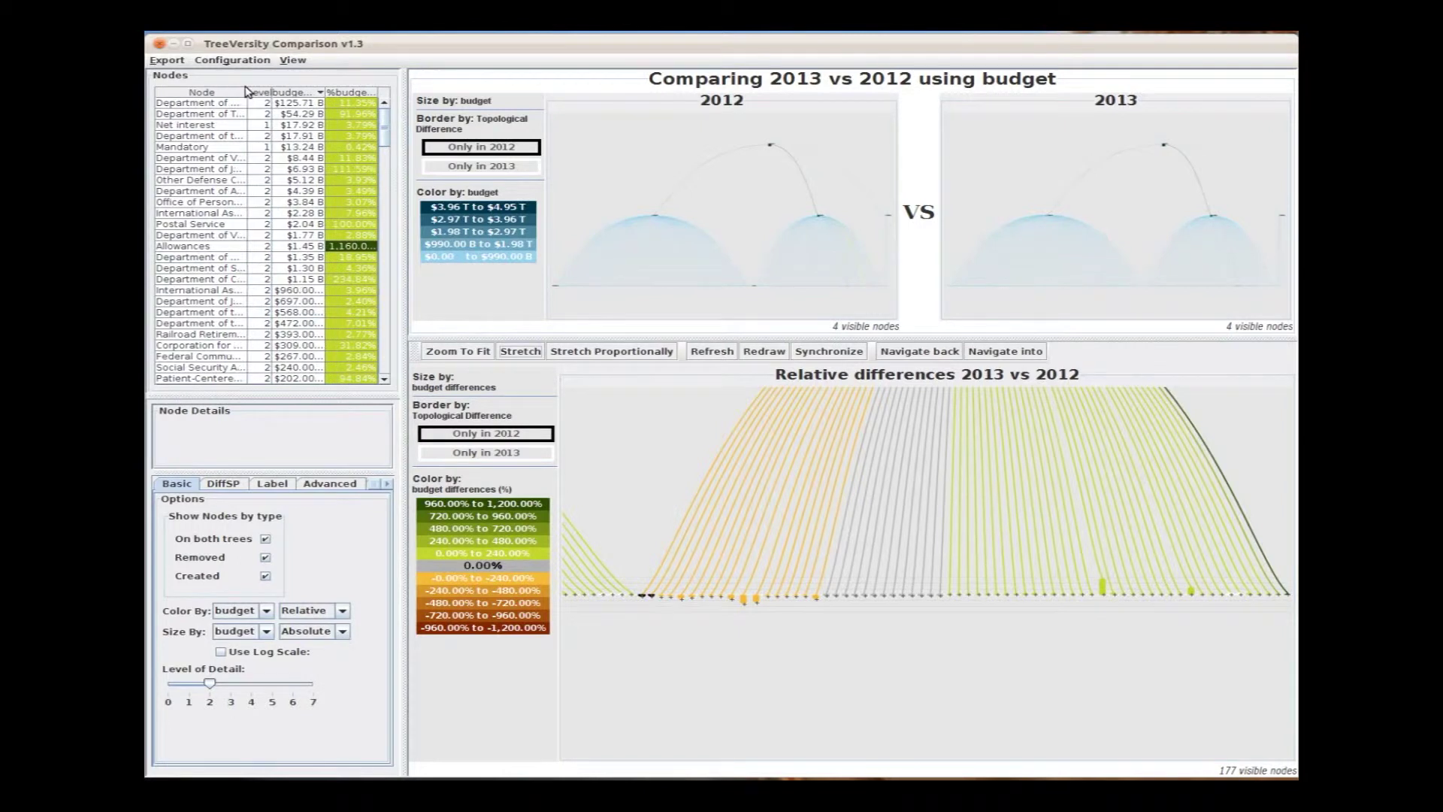
drag(402, 132, 455, 132)
Locate the Department of Transportation and Net interest nodes in the trees from the node table, returning to the full view after each
click(339, 114)
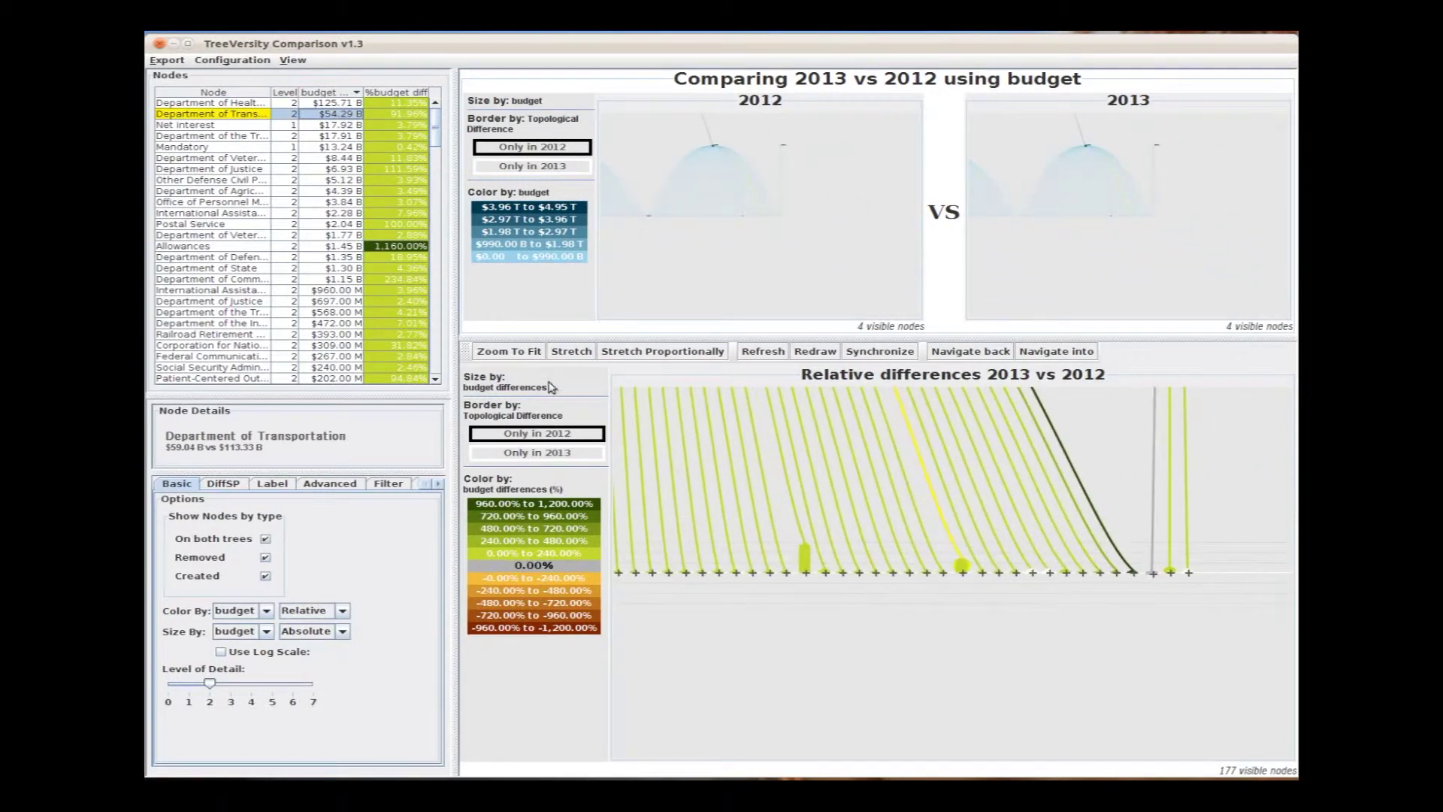
click(510, 352)
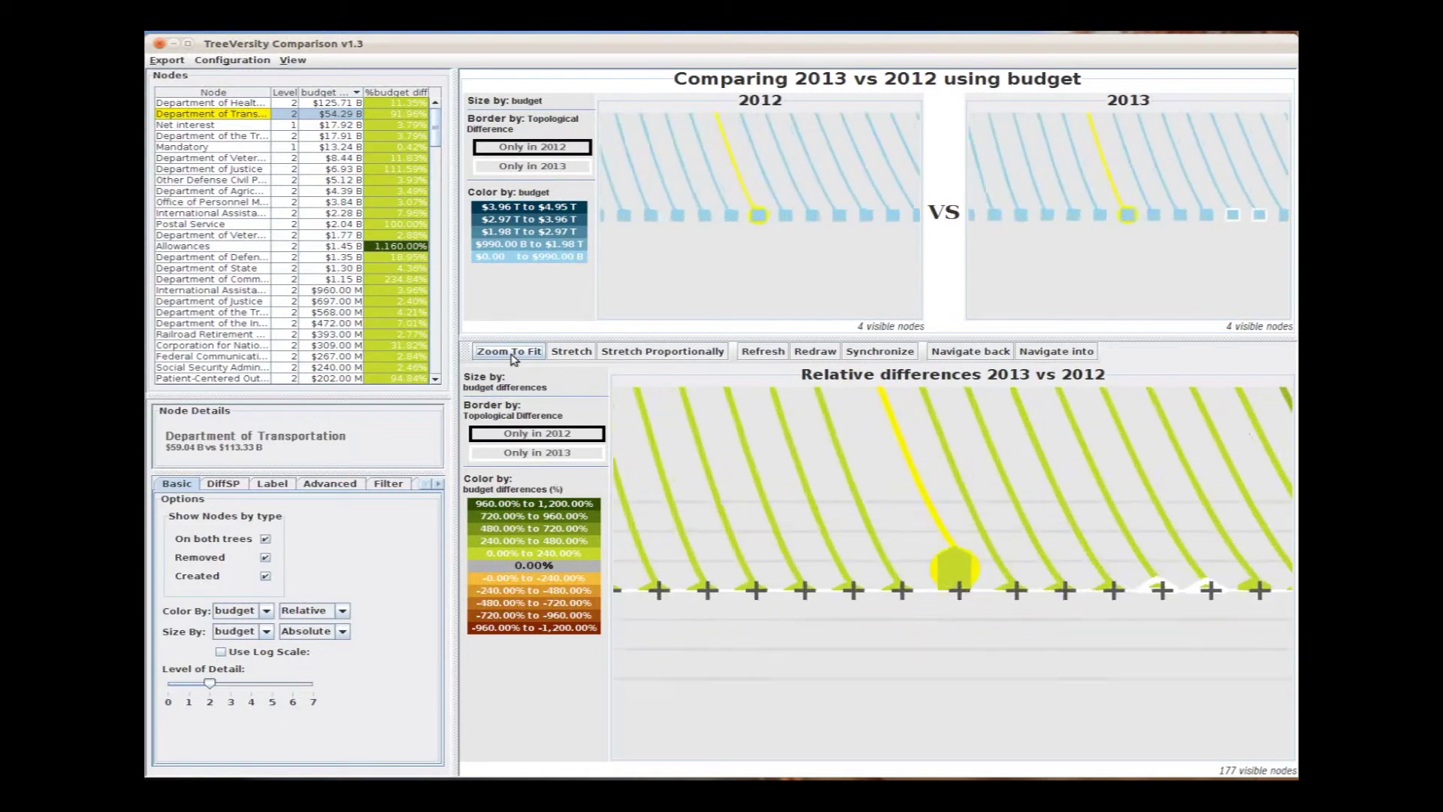
click(242, 126)
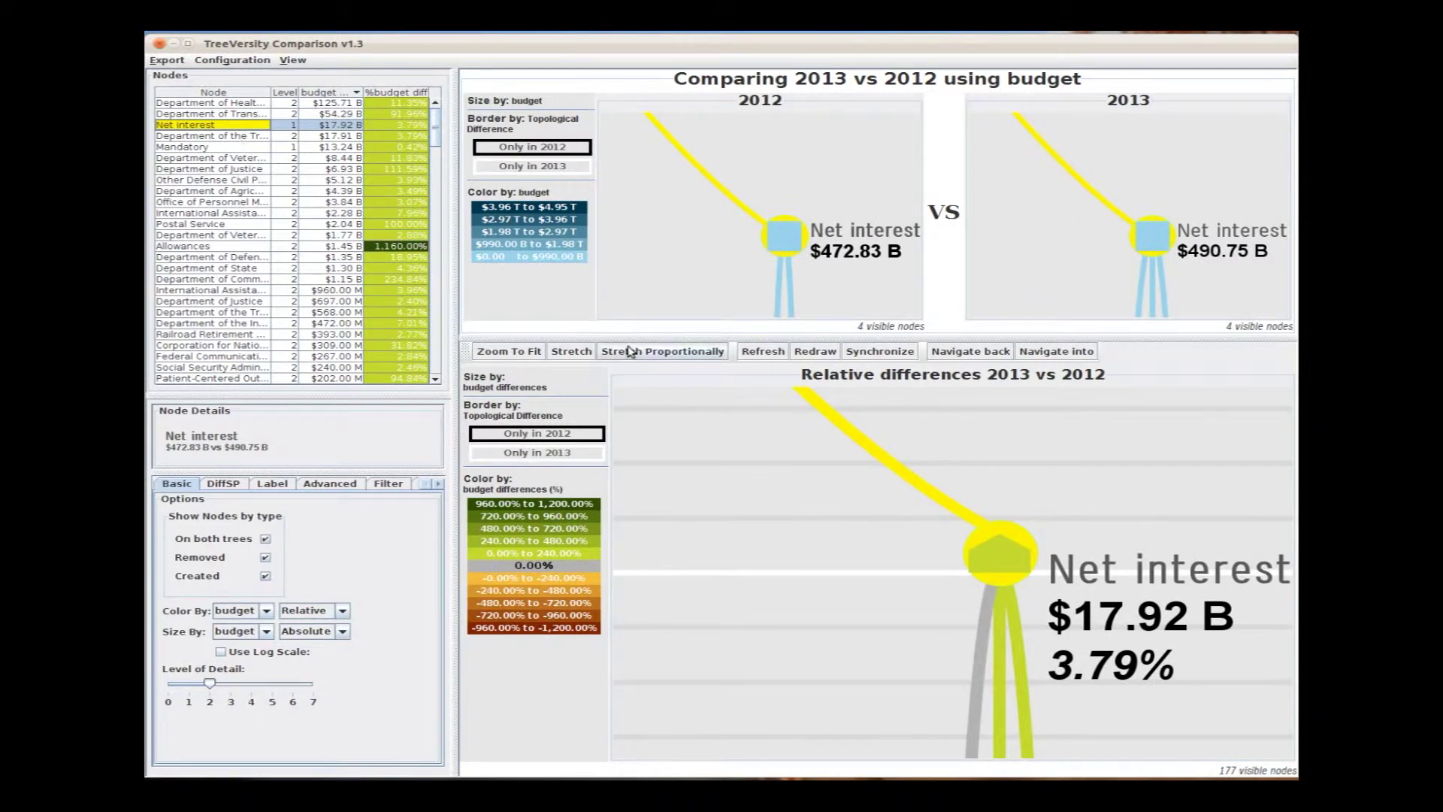
click(539, 371)
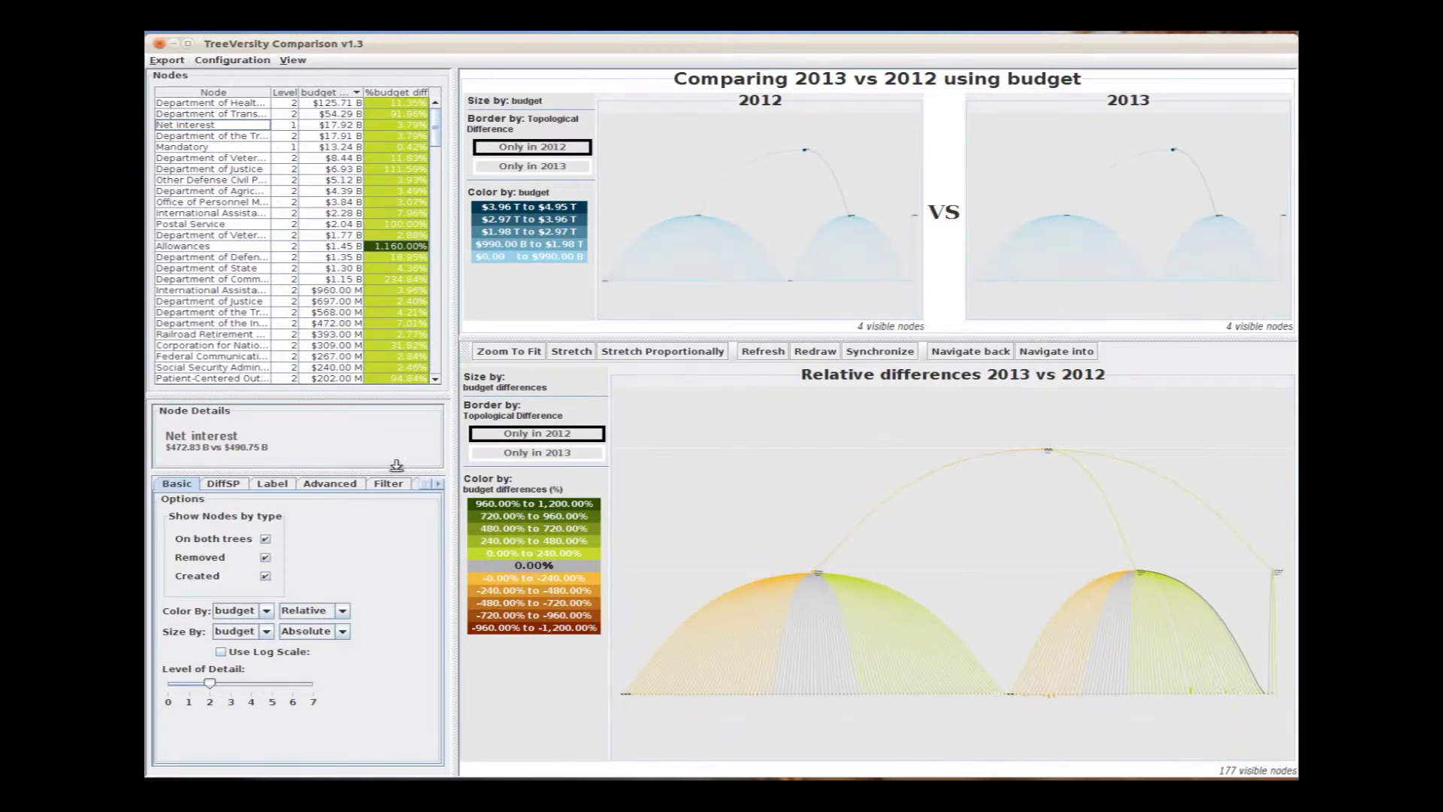
Stretch the trees proportionally and filter them to the outlier points with the largest budget decreases and increases in the difference scatterplot
click(225, 483)
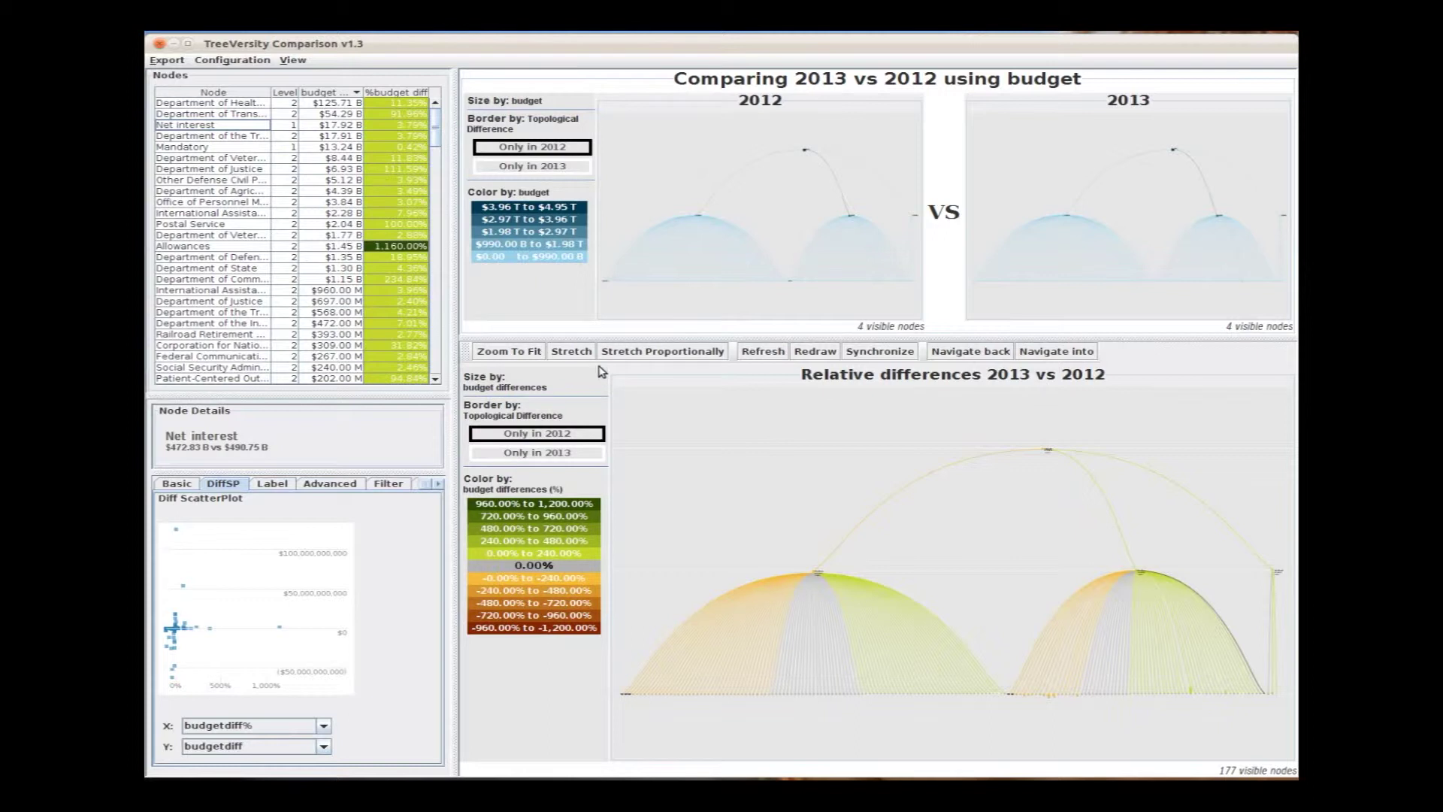
click(623, 351)
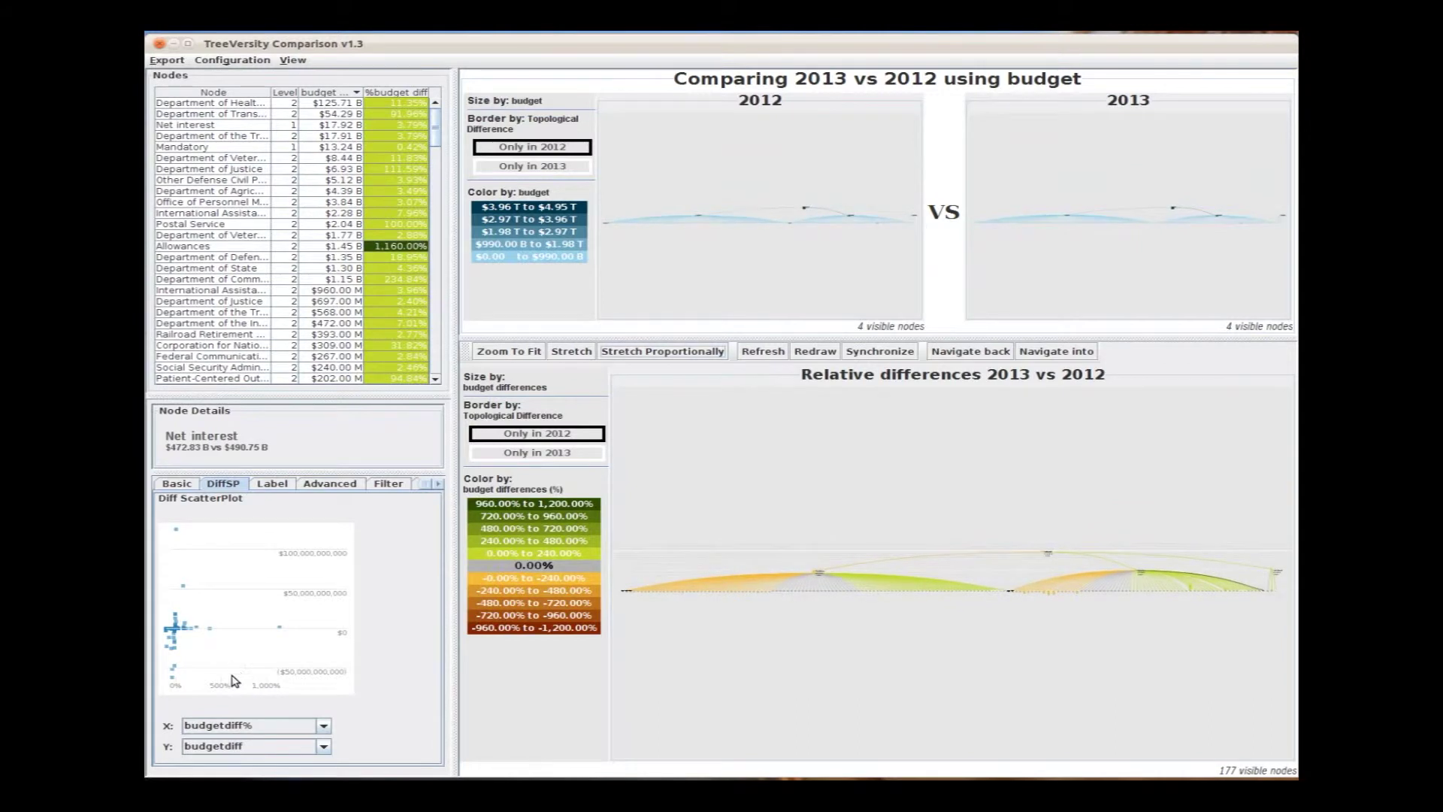
drag(198, 684, 165, 653)
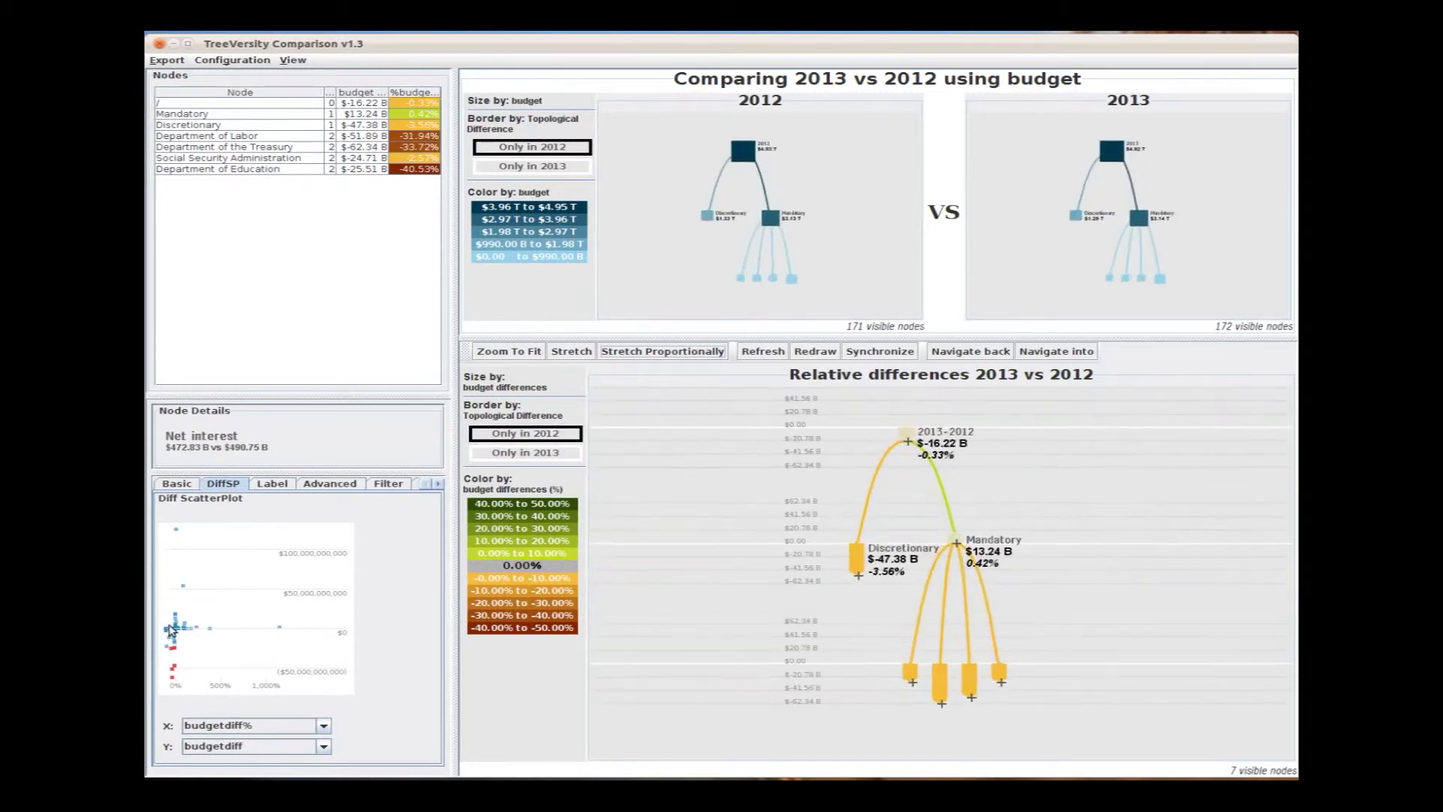
drag(210, 595, 156, 526)
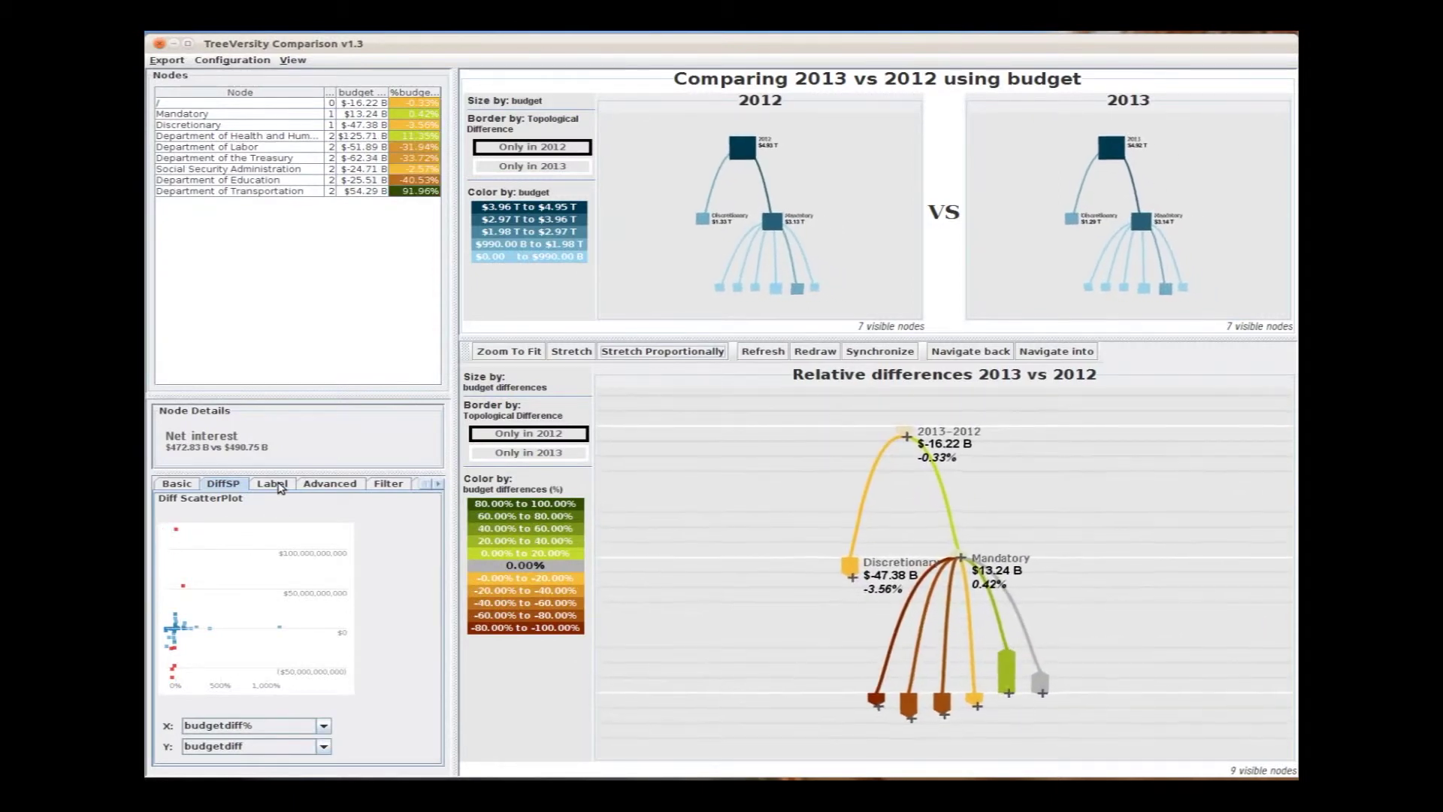
Extend the node labels to level 2 and inspect the budget changes of the filtered departments
click(279, 487)
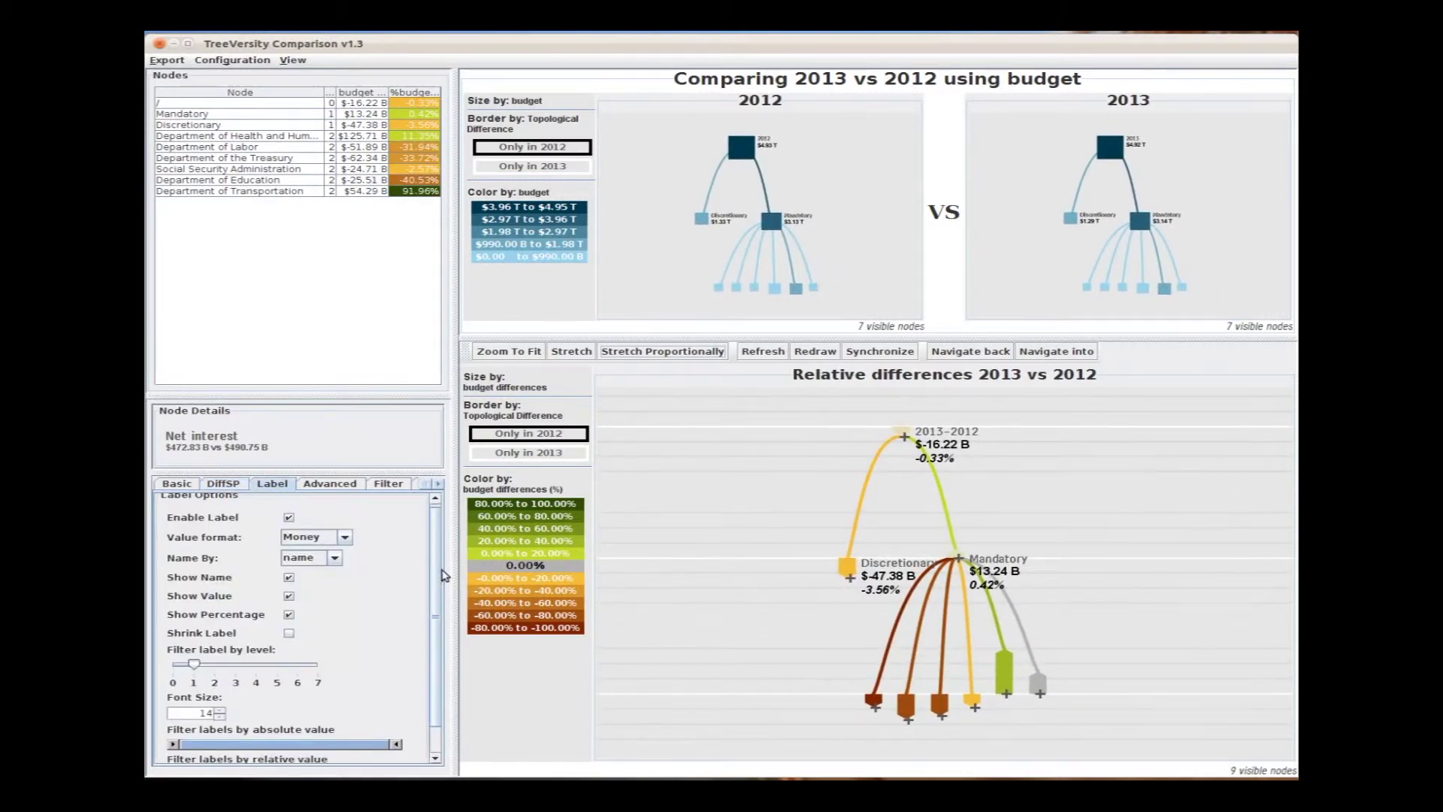
click(216, 666)
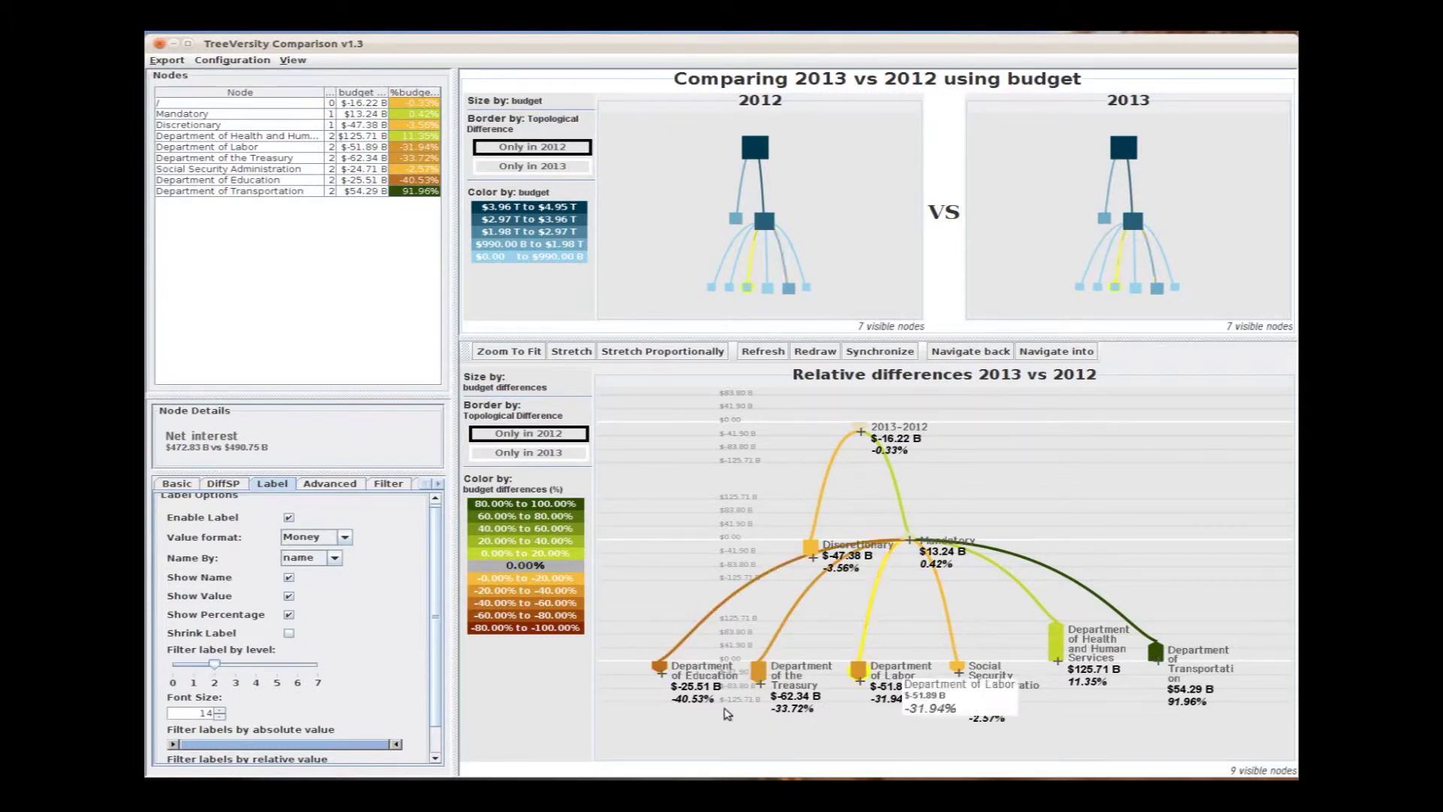
mouse_move(678, 690)
mouse_move(772, 703)
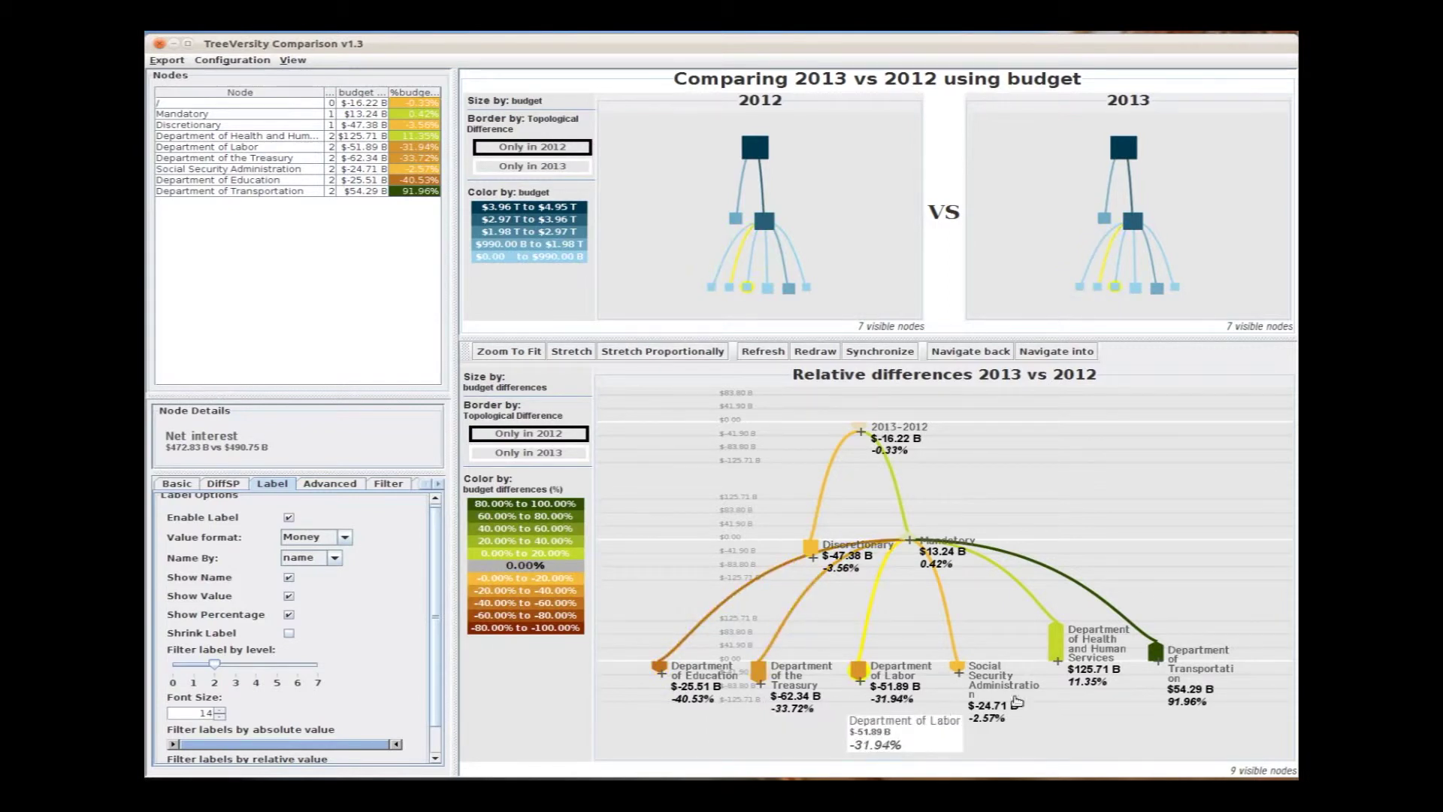
mouse_move(1021, 688)
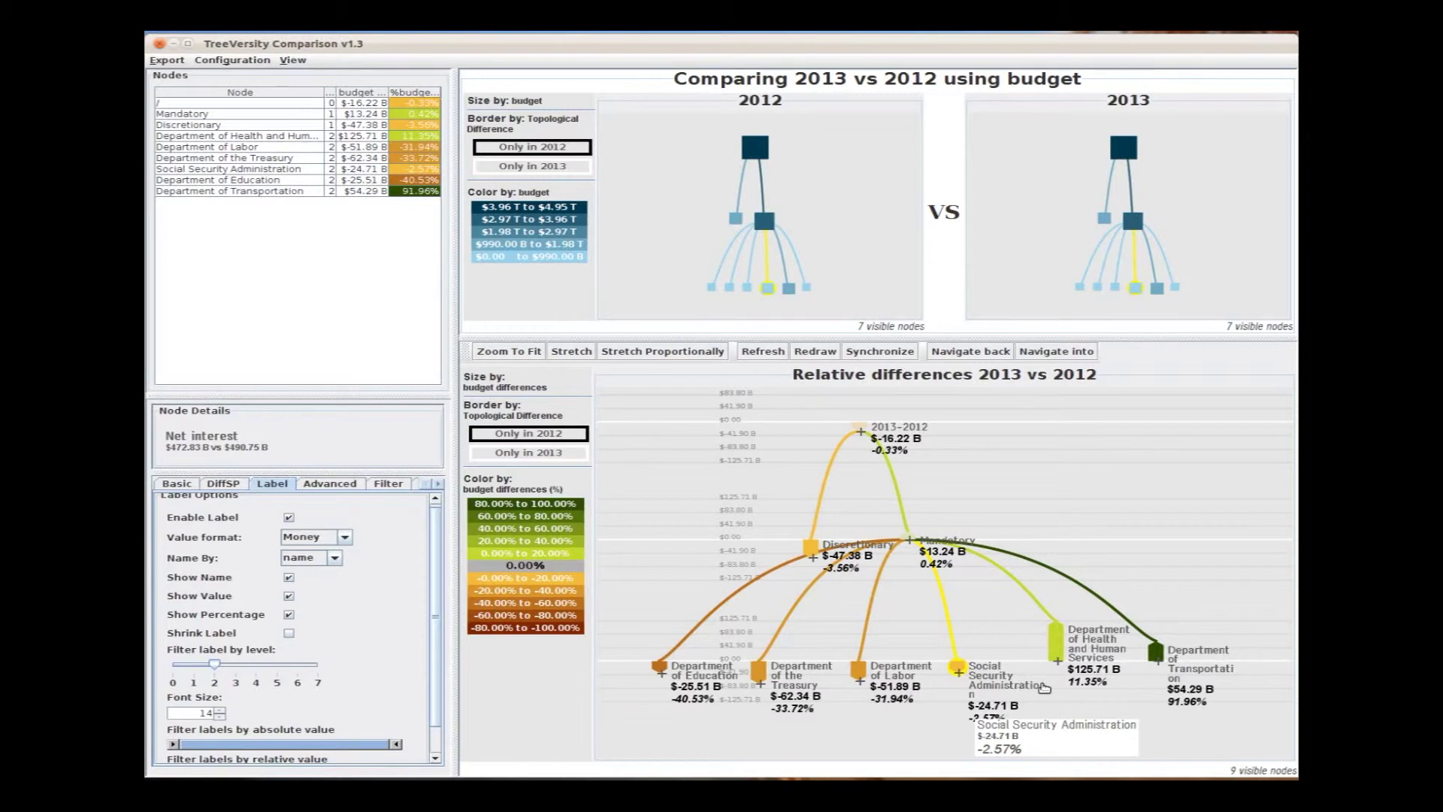
mouse_move(1111, 681)
mouse_move(1163, 677)
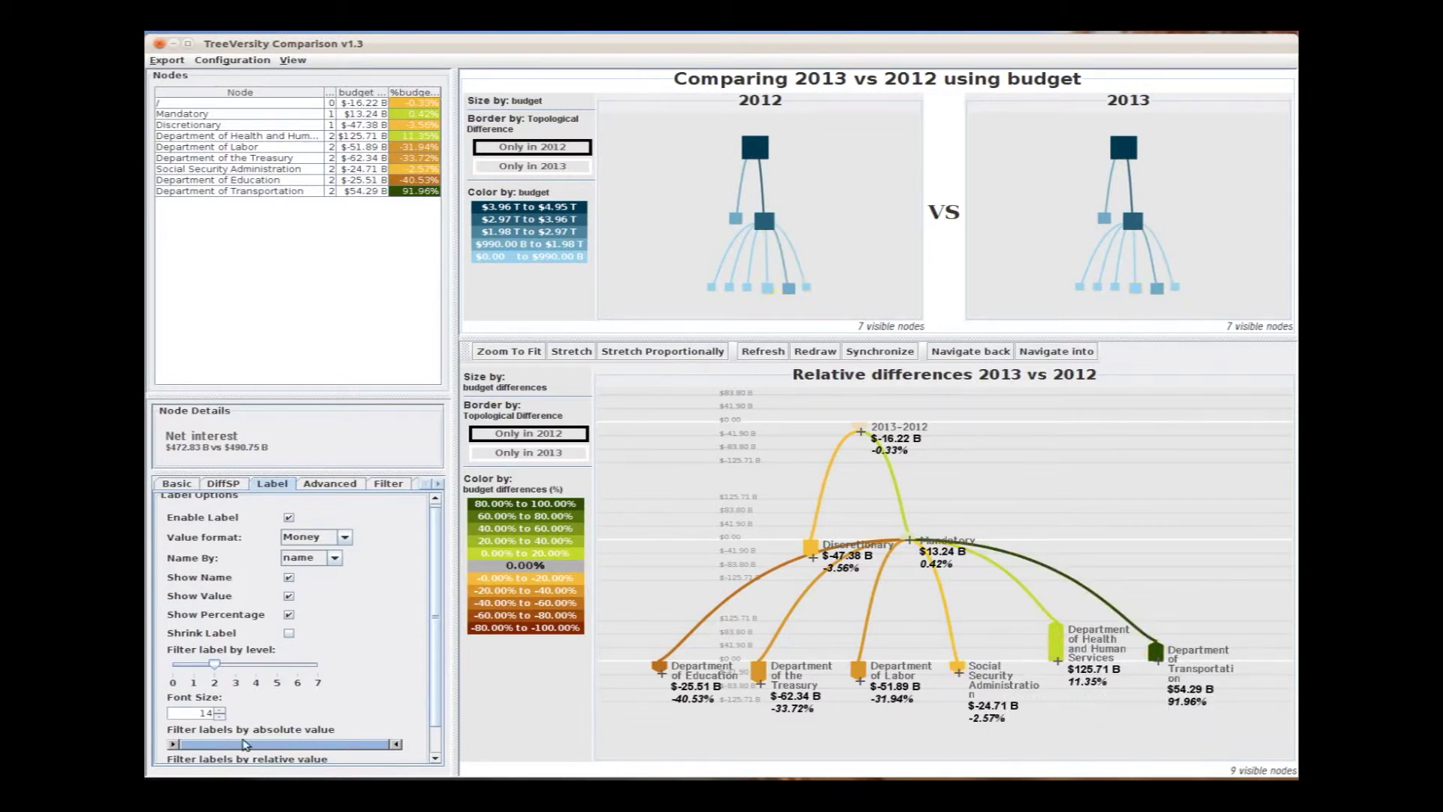
Set the label level filter back to 1, clear the scatterplot selection and fit all nodes in the views
drag(199, 672, 194, 668)
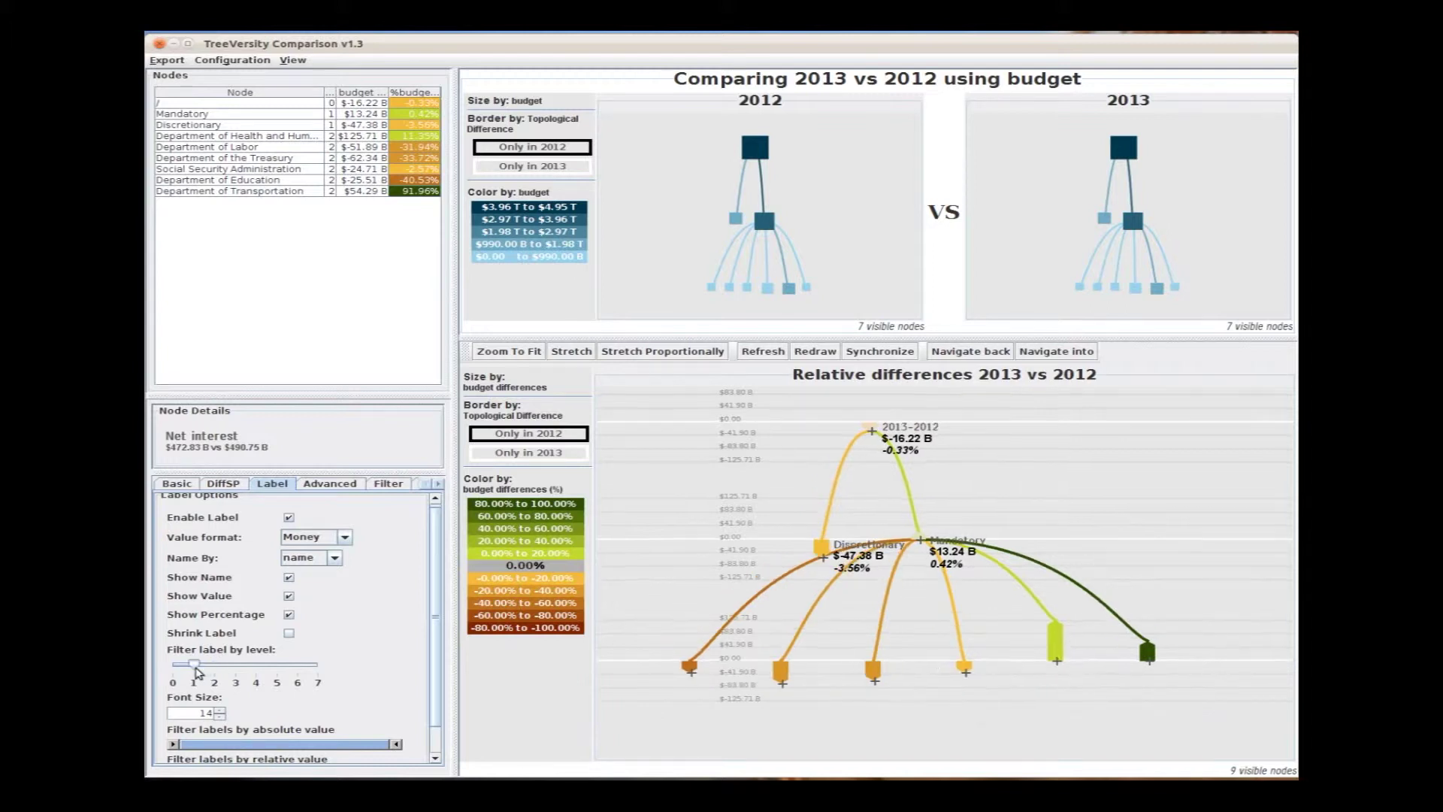
click(210, 485)
click(227, 603)
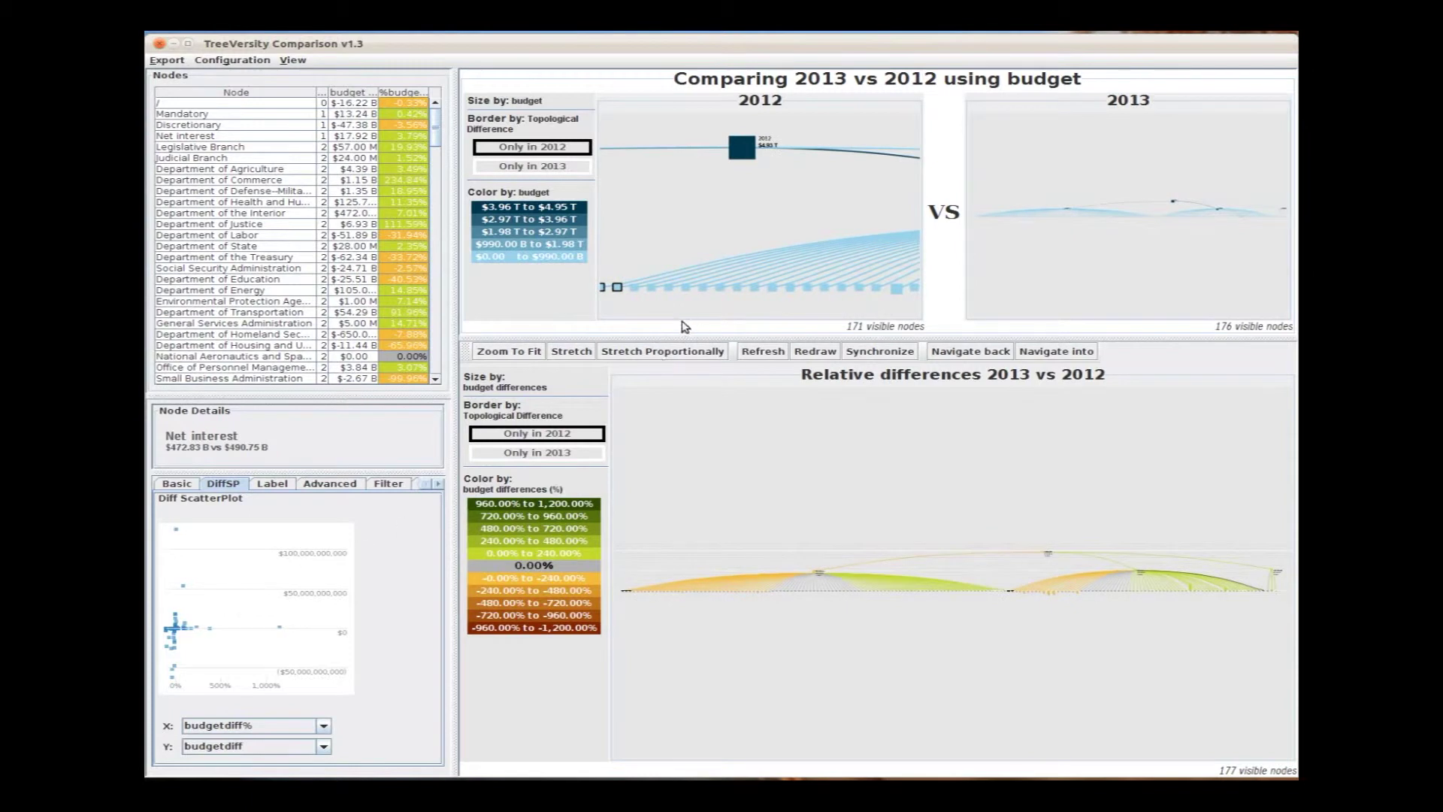
click(509, 351)
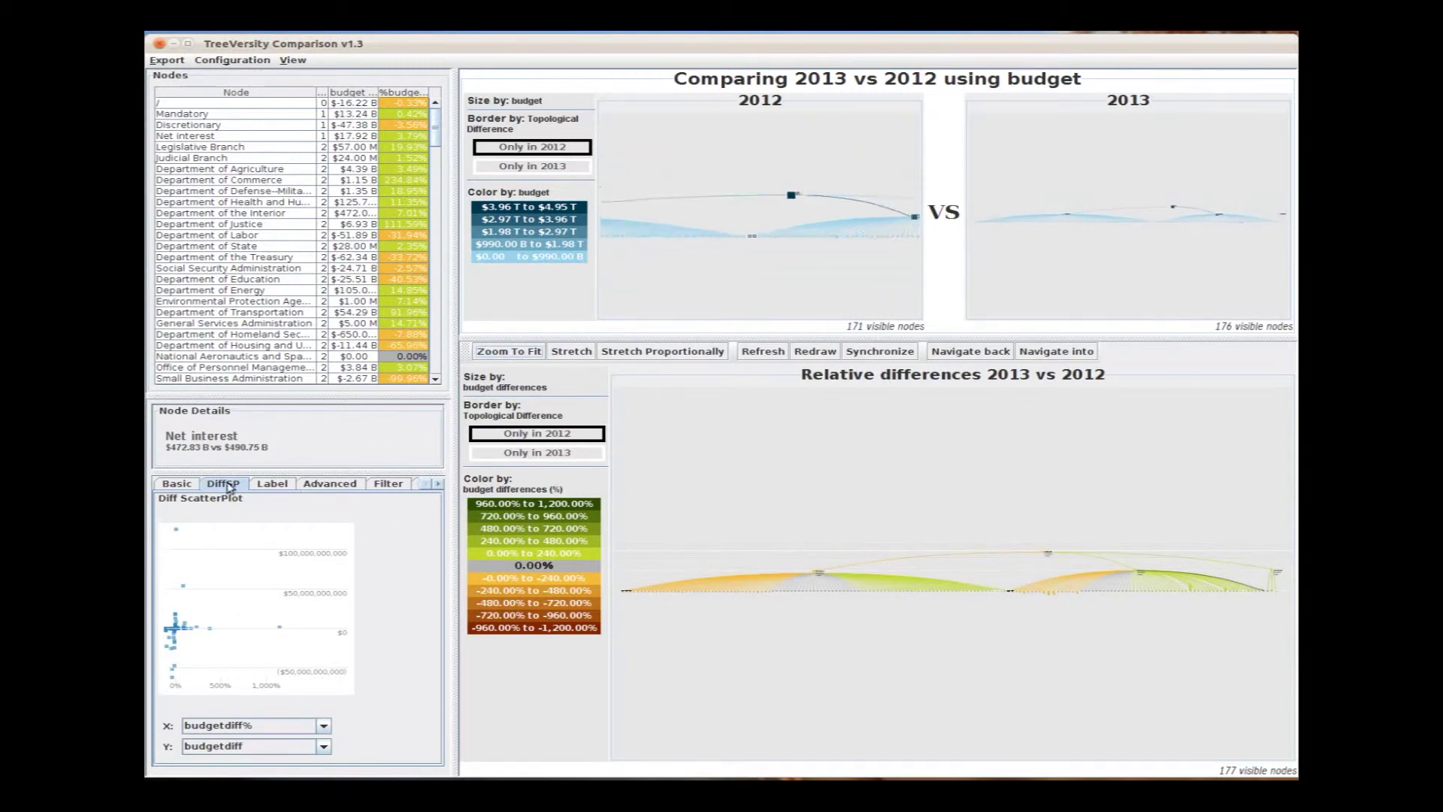
Hide the nodes present on both trees to isolate the removed and created ones, and show them again
click(187, 485)
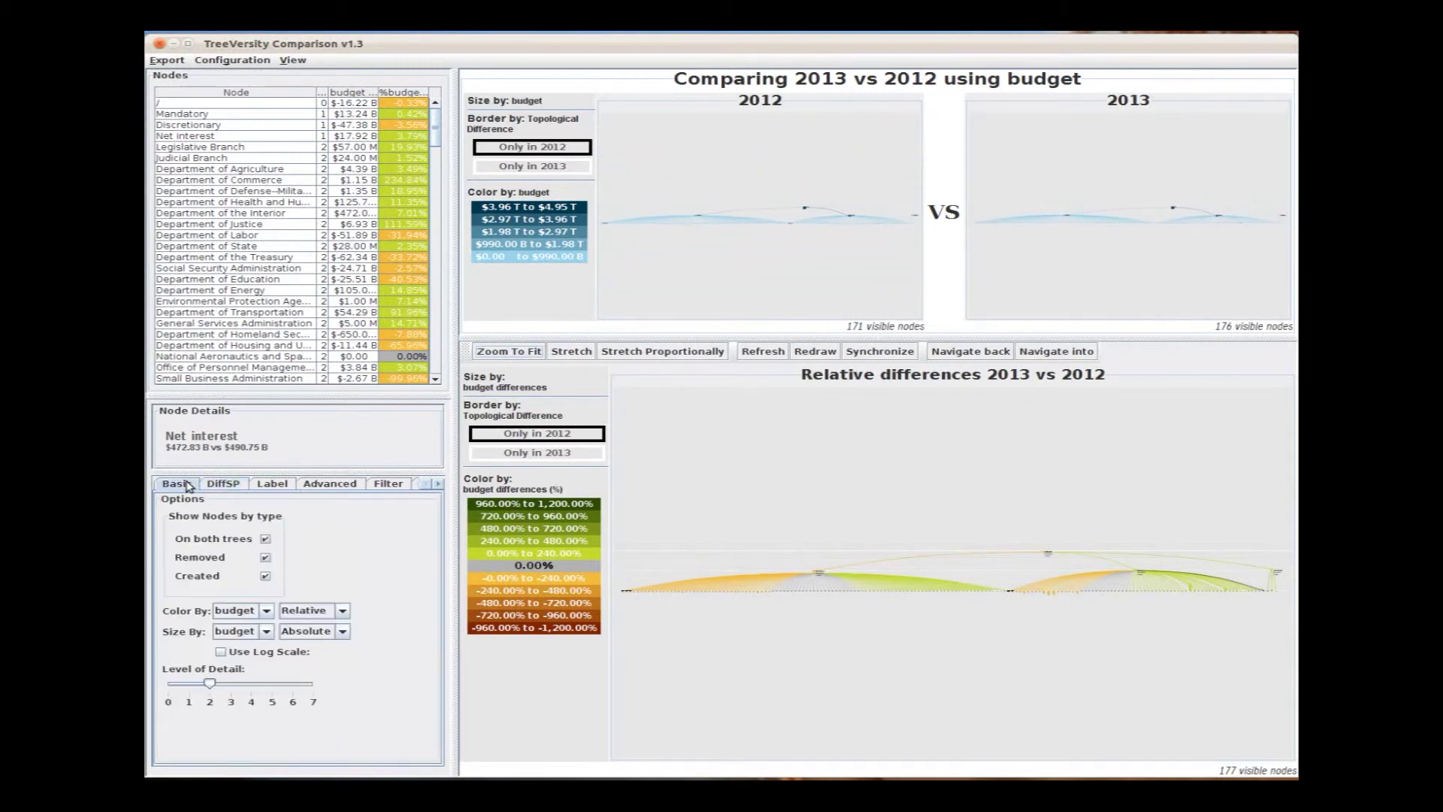
click(265, 540)
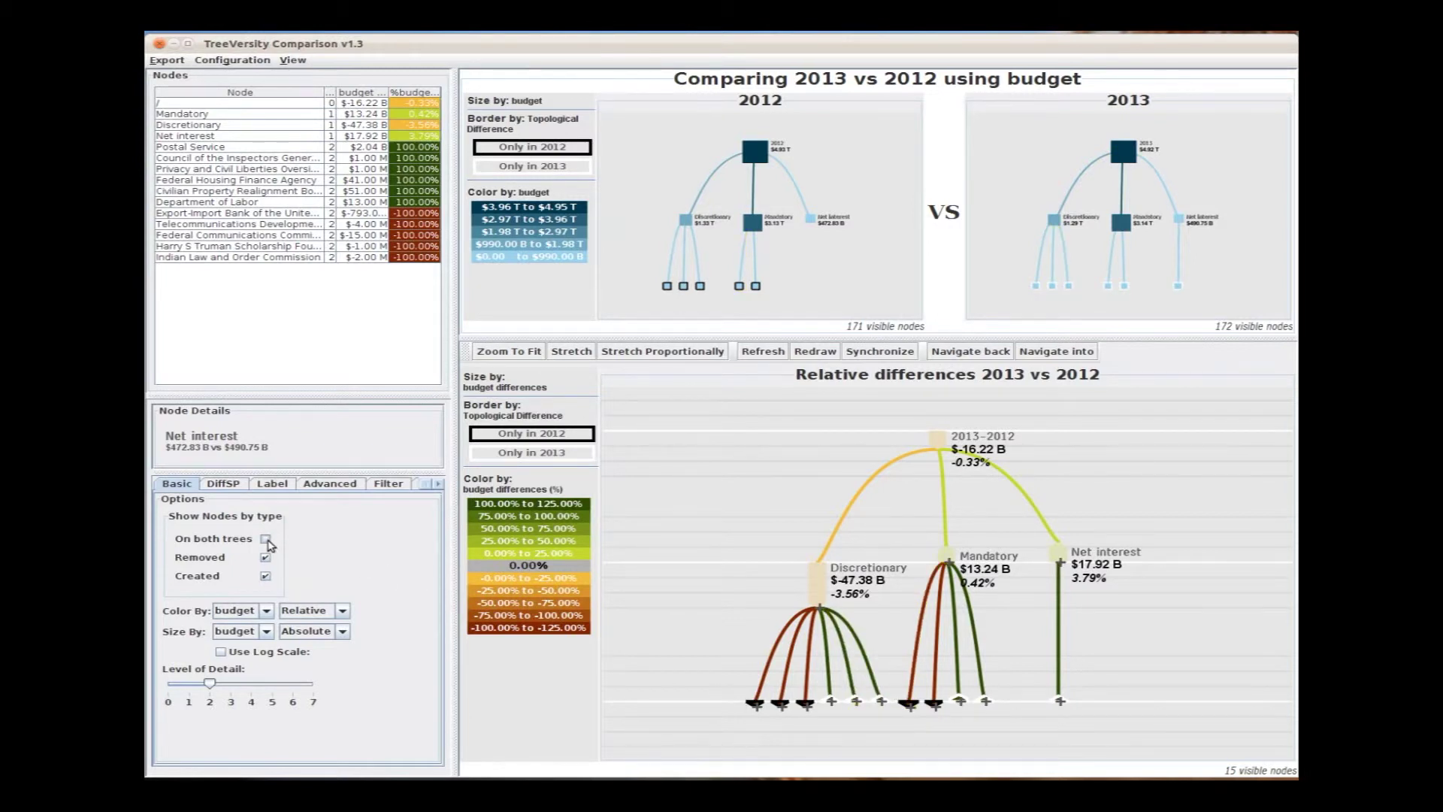
click(267, 539)
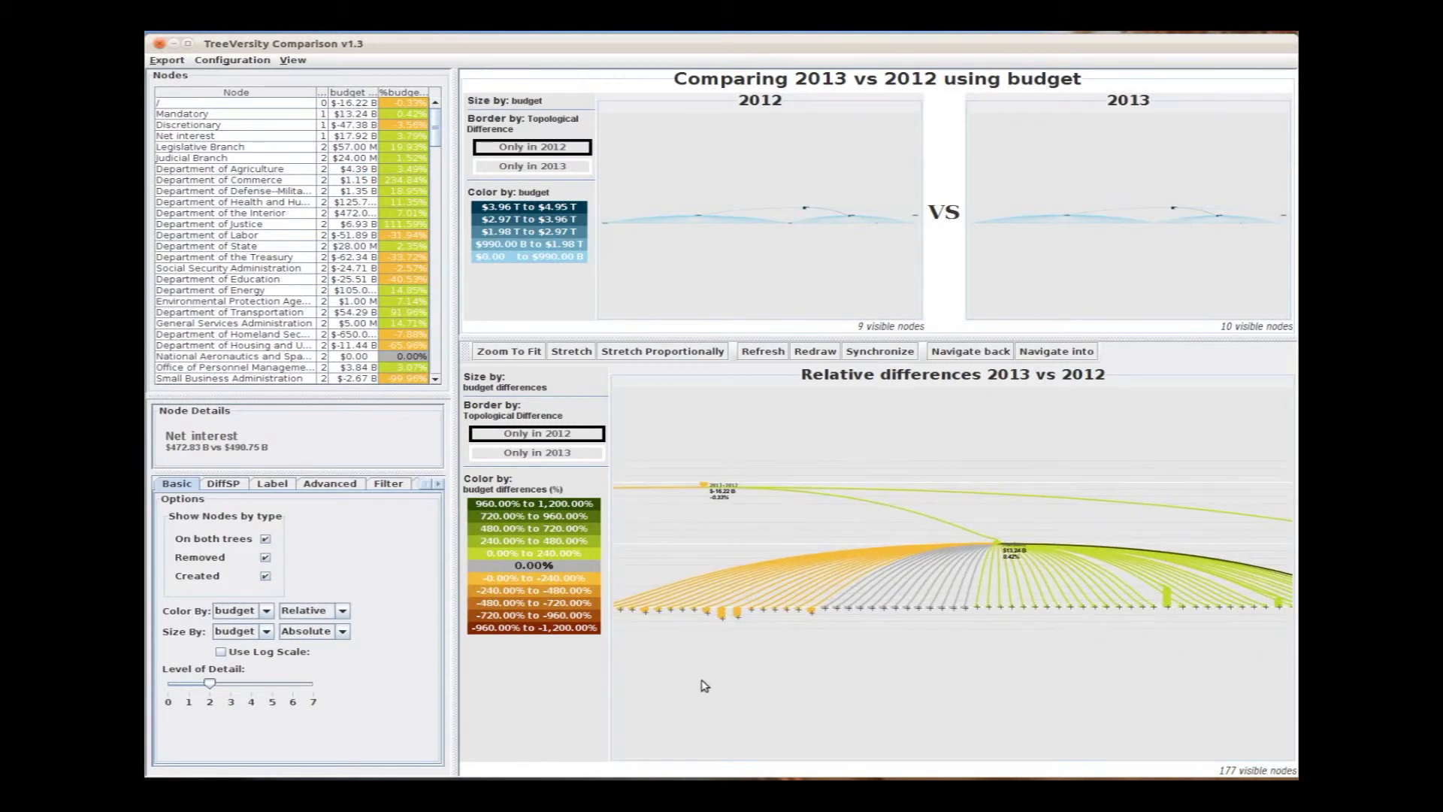
Select the Mandatory node in the differences tree and navigate into its branch
click(999, 542)
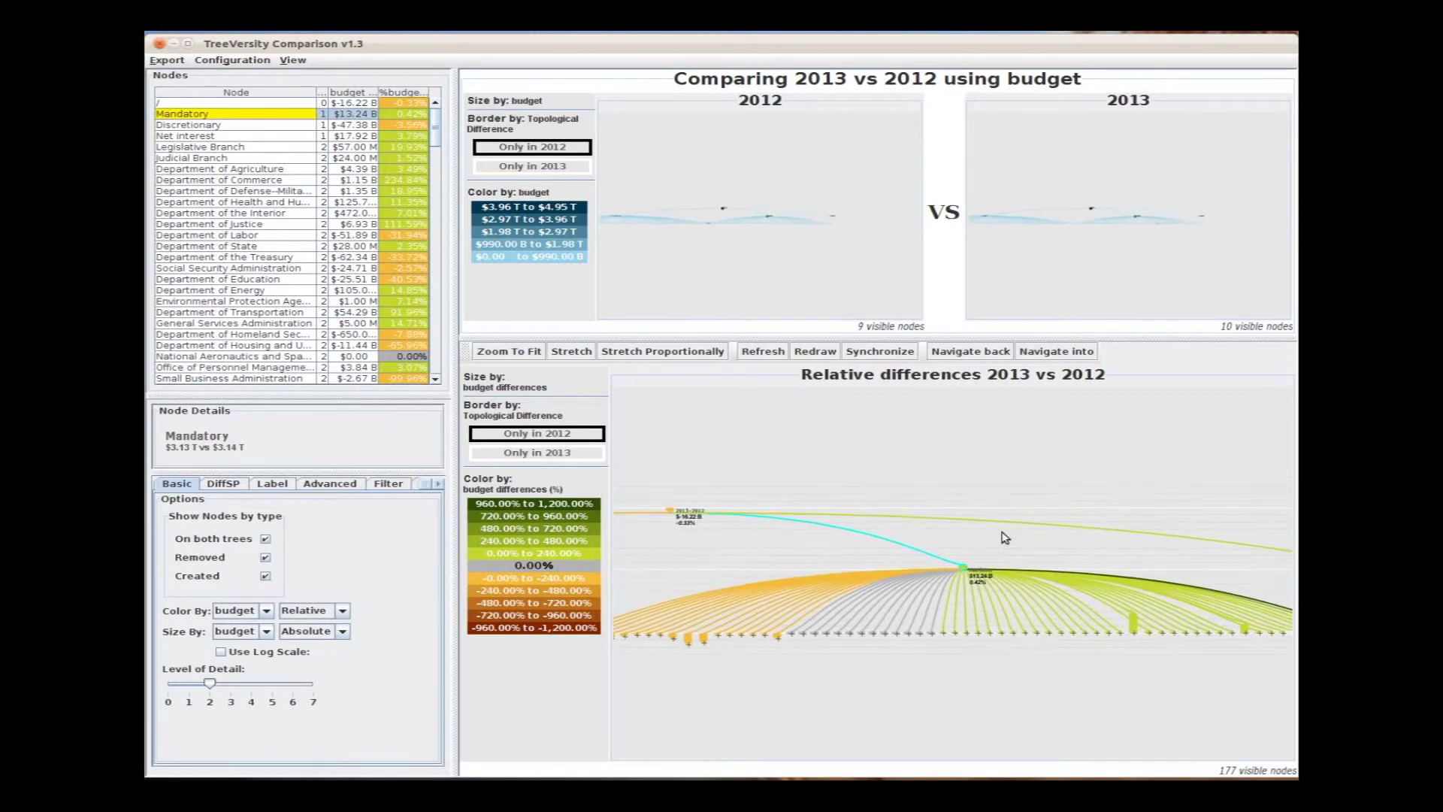
click(1067, 353)
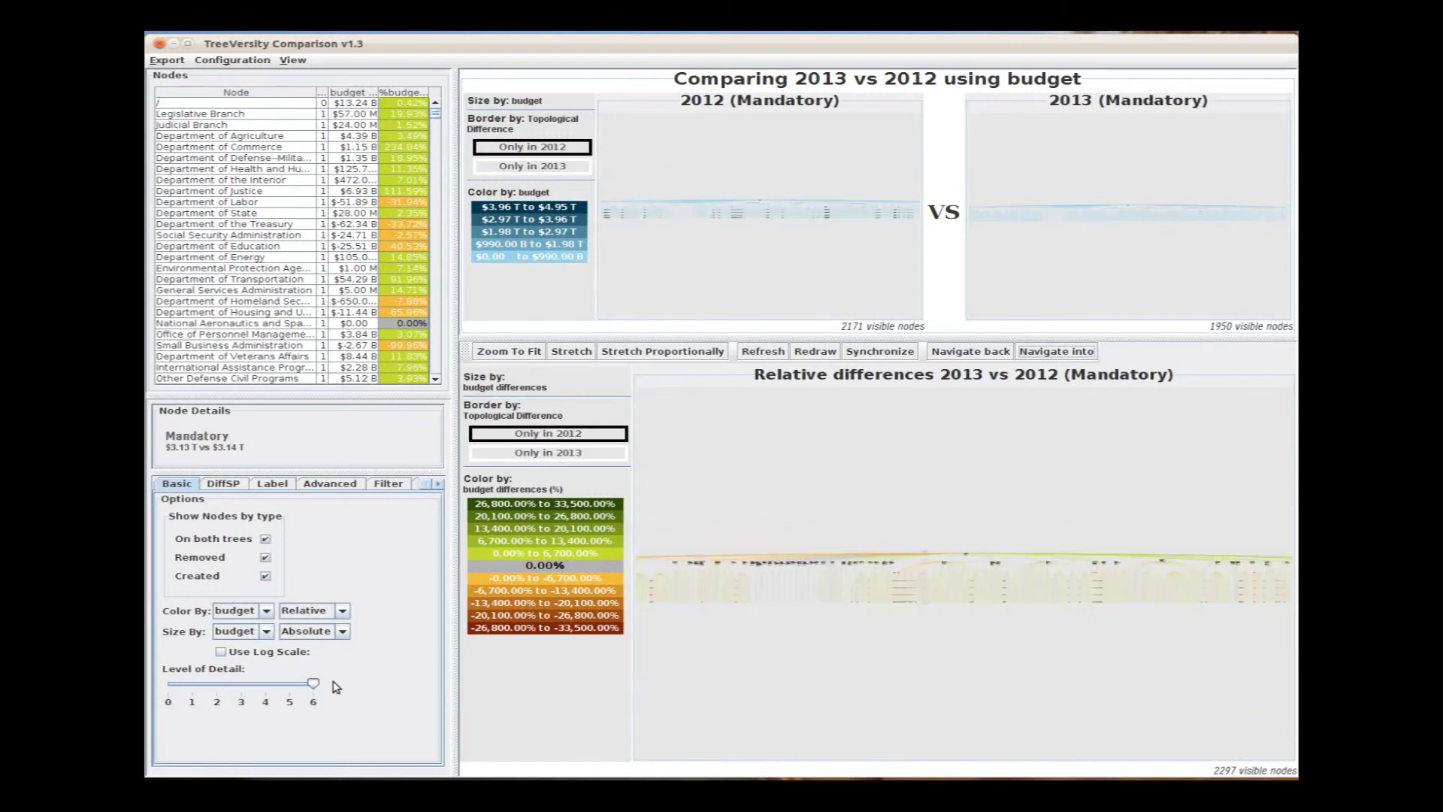
Limit the labels of the Mandatory branch to level 0 and set its level of detail to 1
click(275, 488)
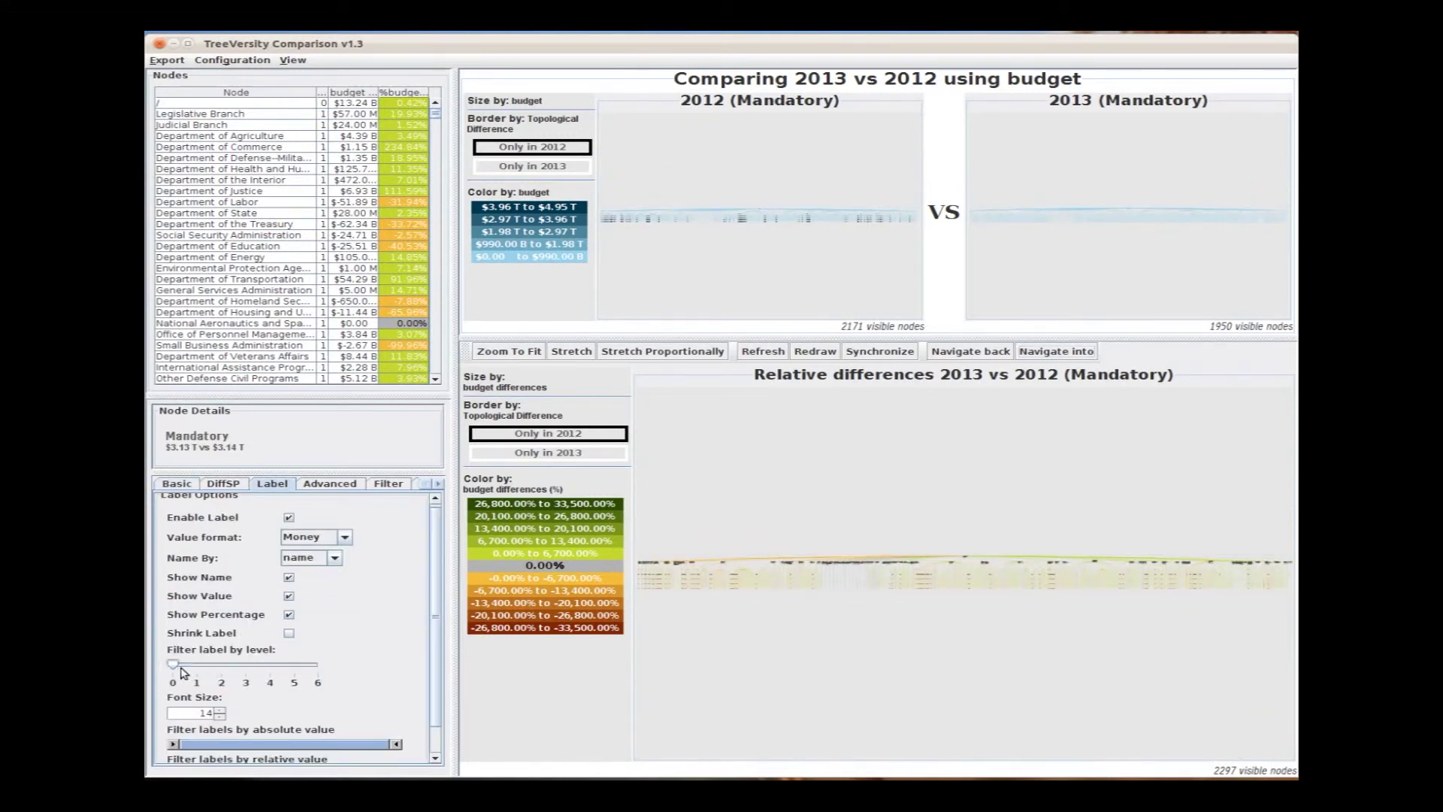
click(177, 485)
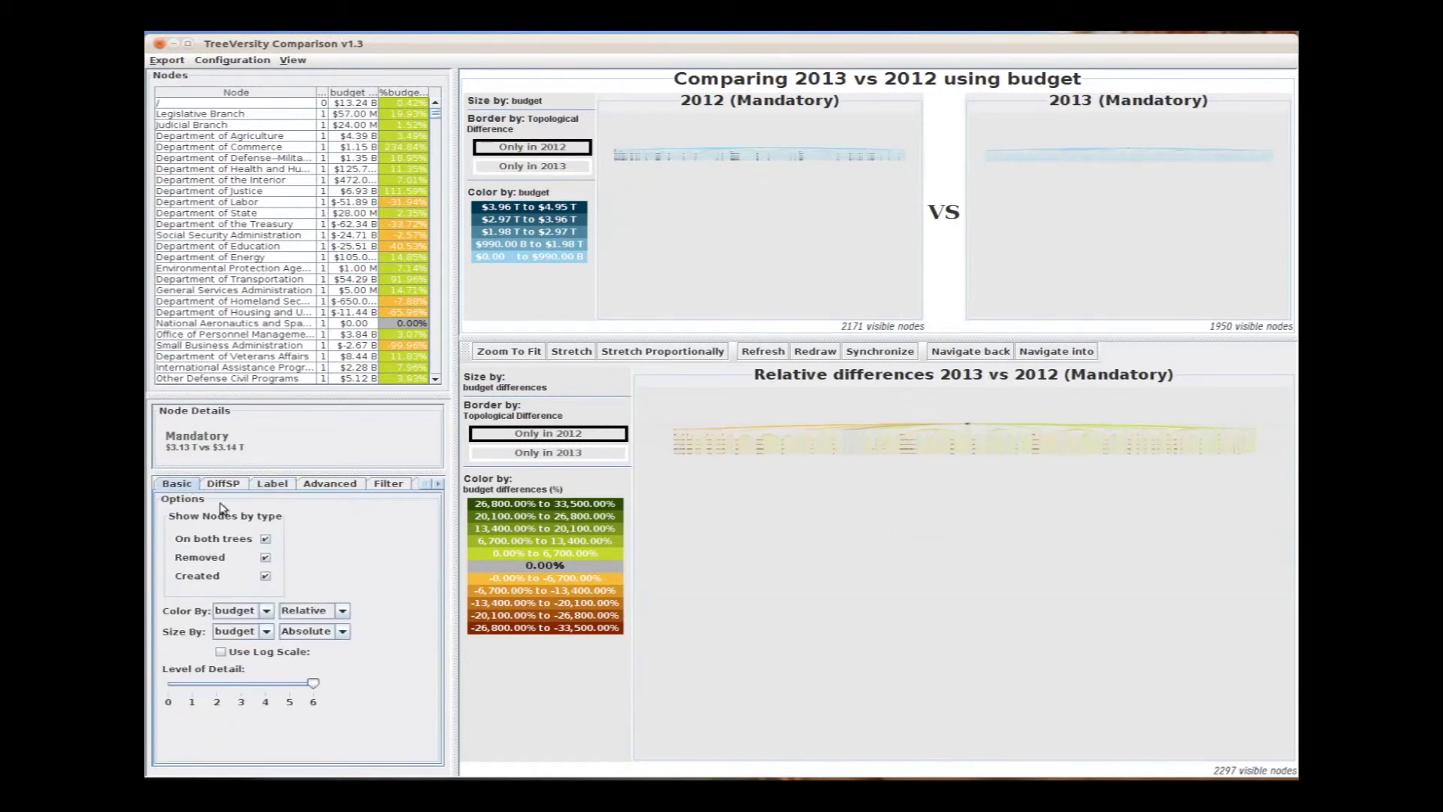
drag(314, 686, 200, 688)
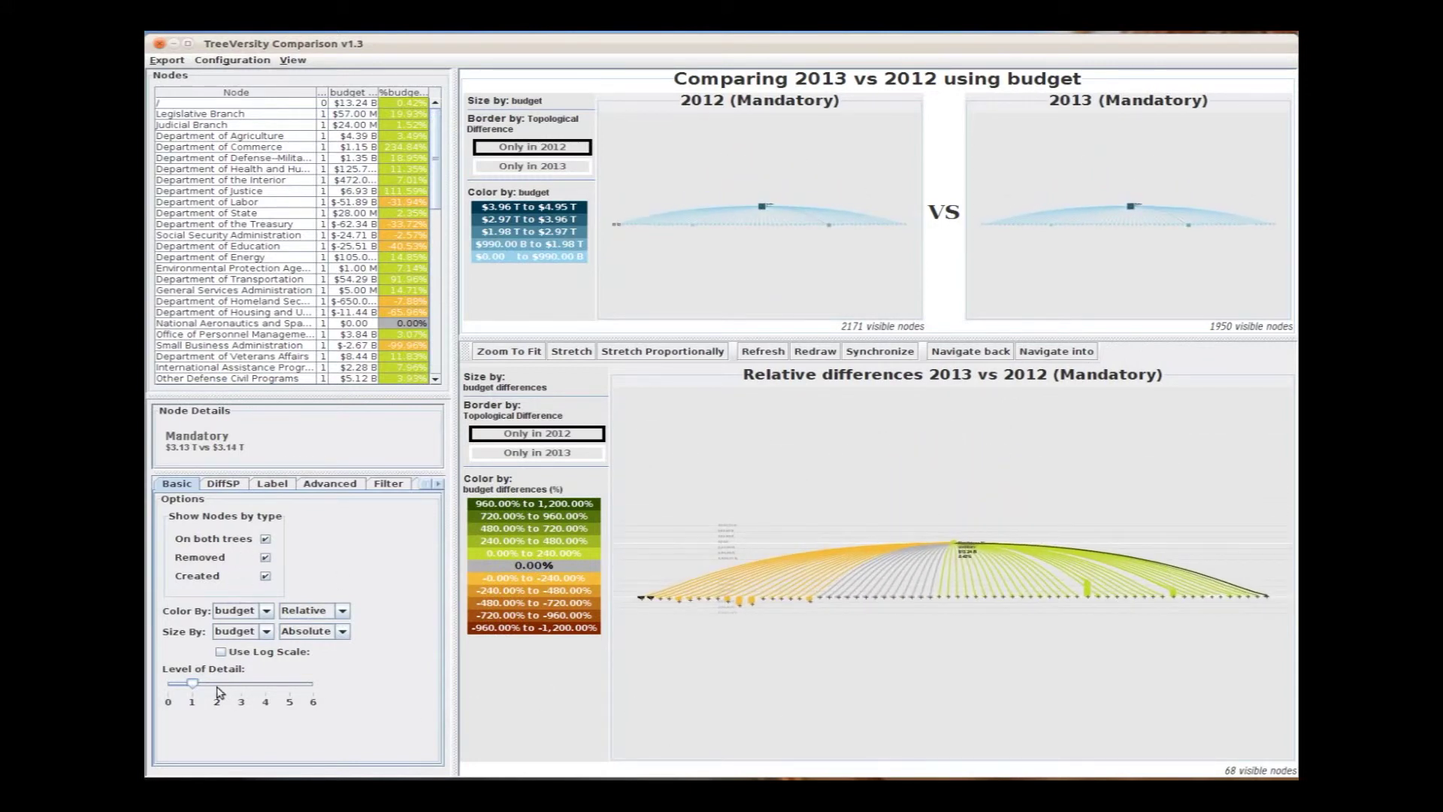
Set the level of detail of the Mandatory branch to 2, stretch the trees and inspect the second-level nodes
click(217, 686)
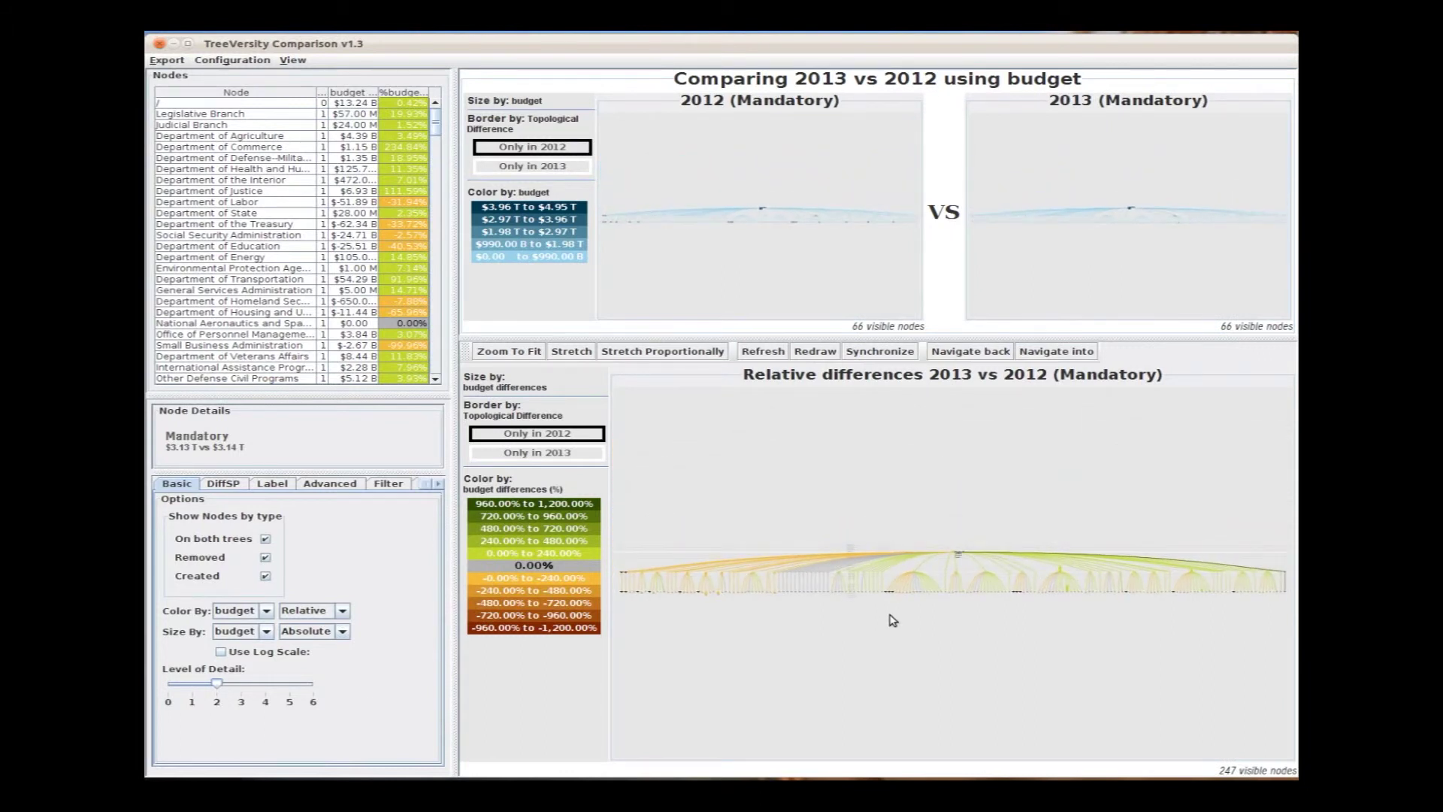
click(573, 353)
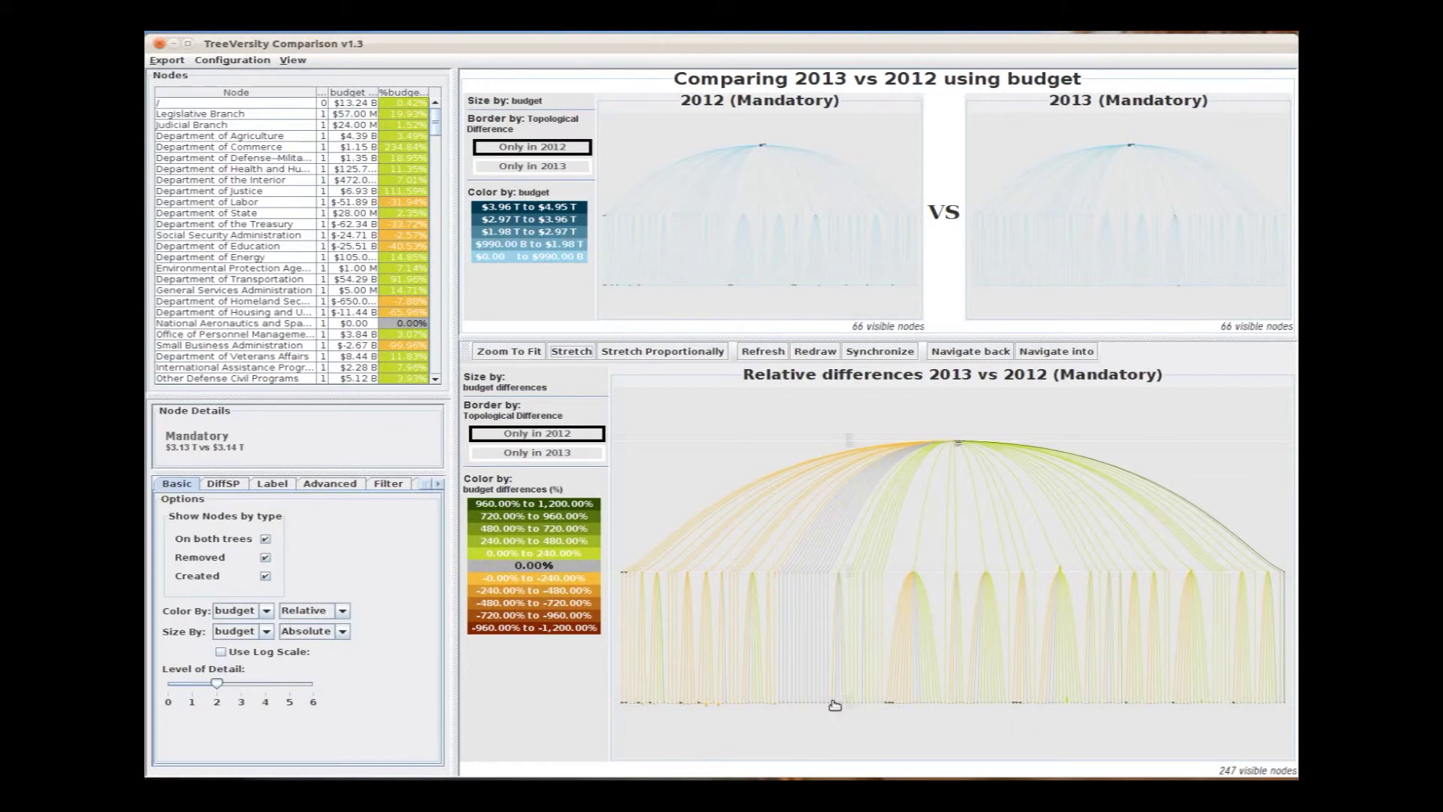
mouse_move(914, 594)
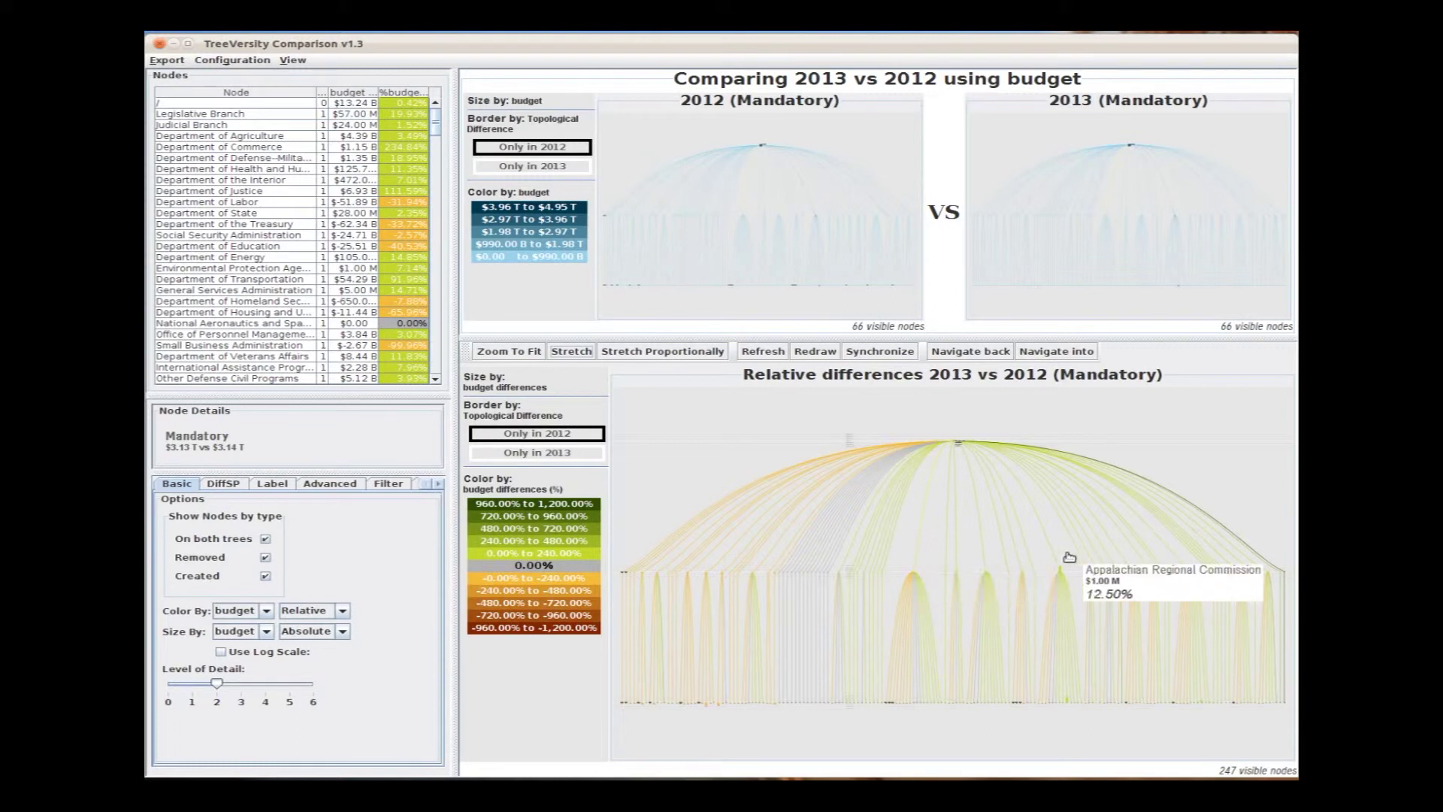
mouse_move(1056, 559)
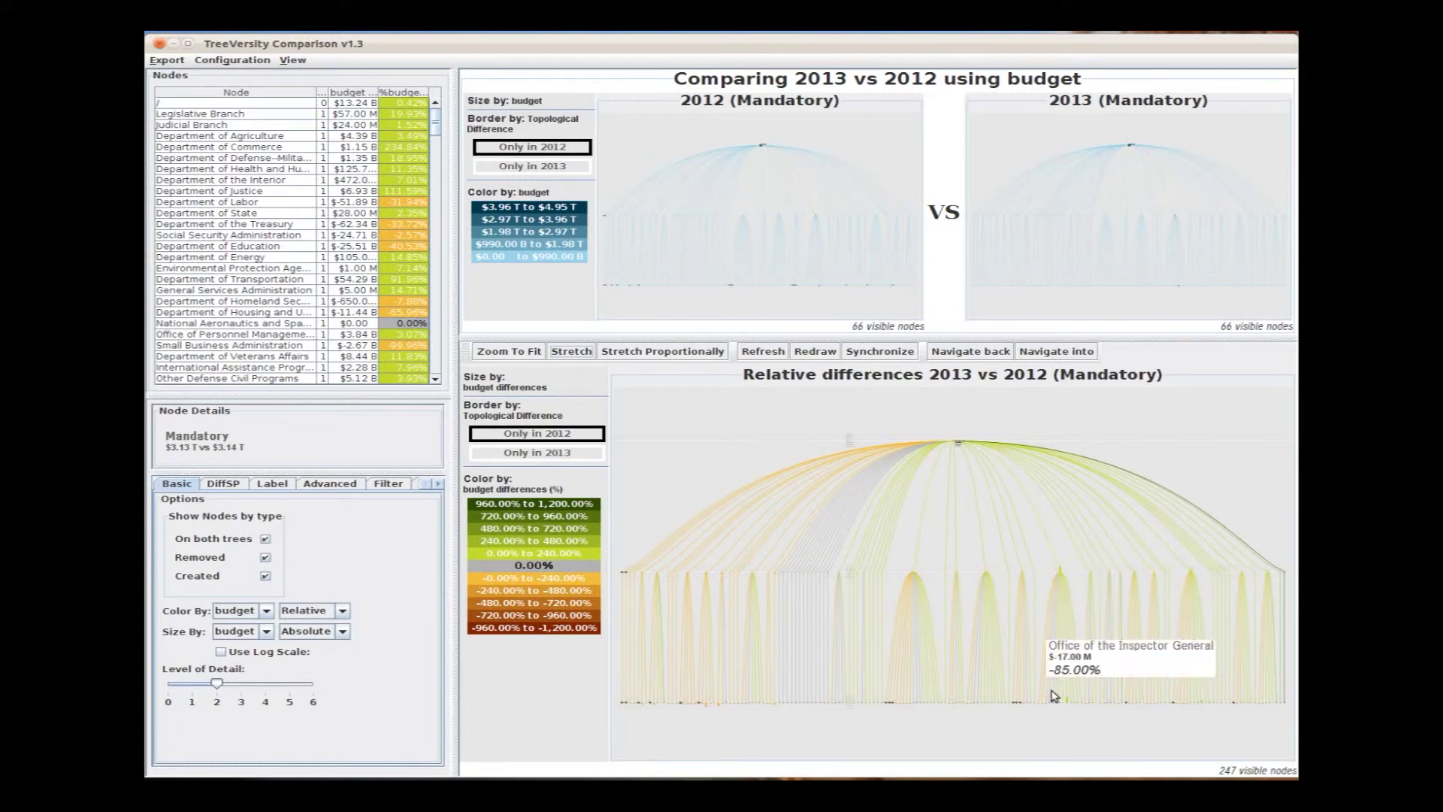
Select the largest positive and negative budget differences in the Diff ScatterPlot, stretch the trees proportionally and fit them in the views
click(230, 483)
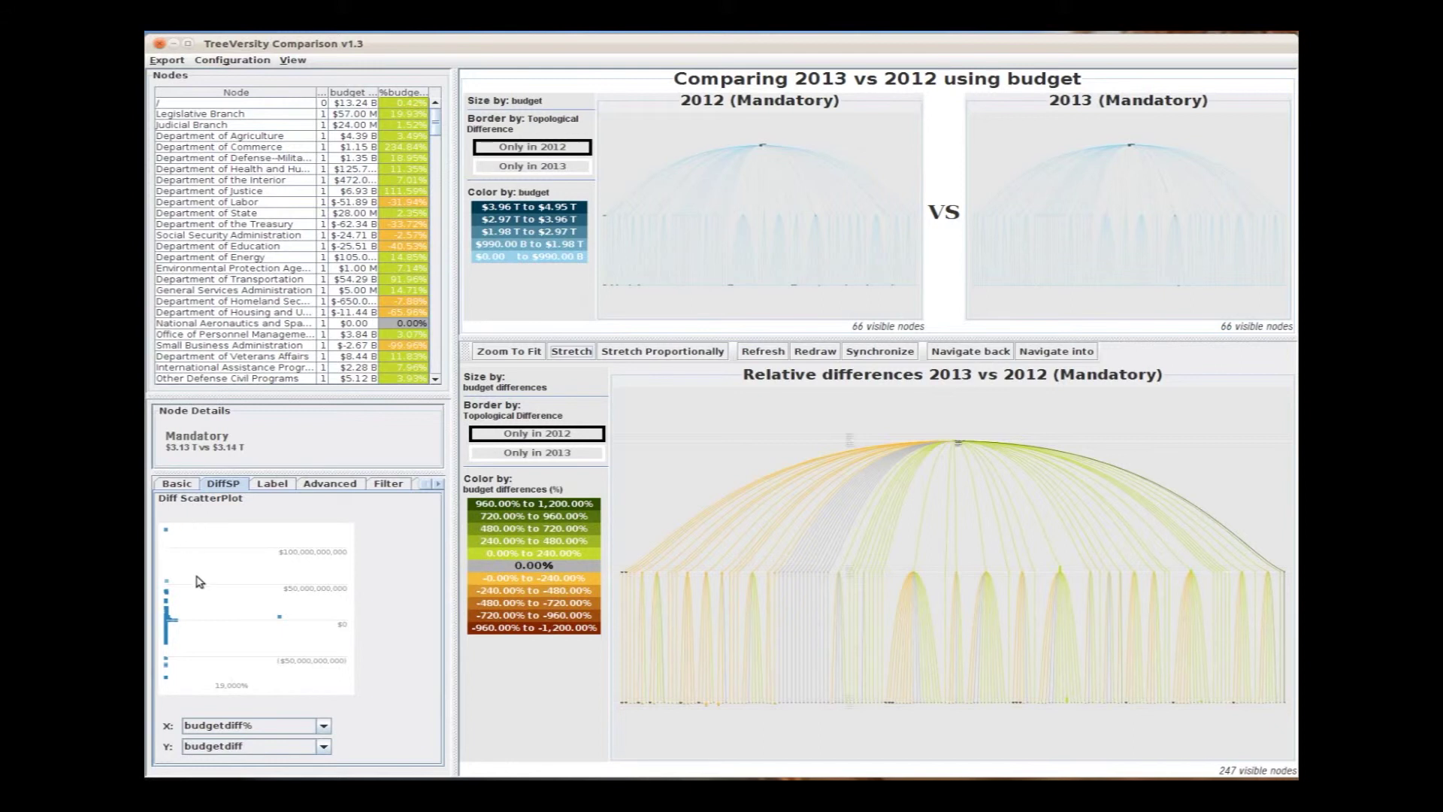
drag(199, 597, 163, 524)
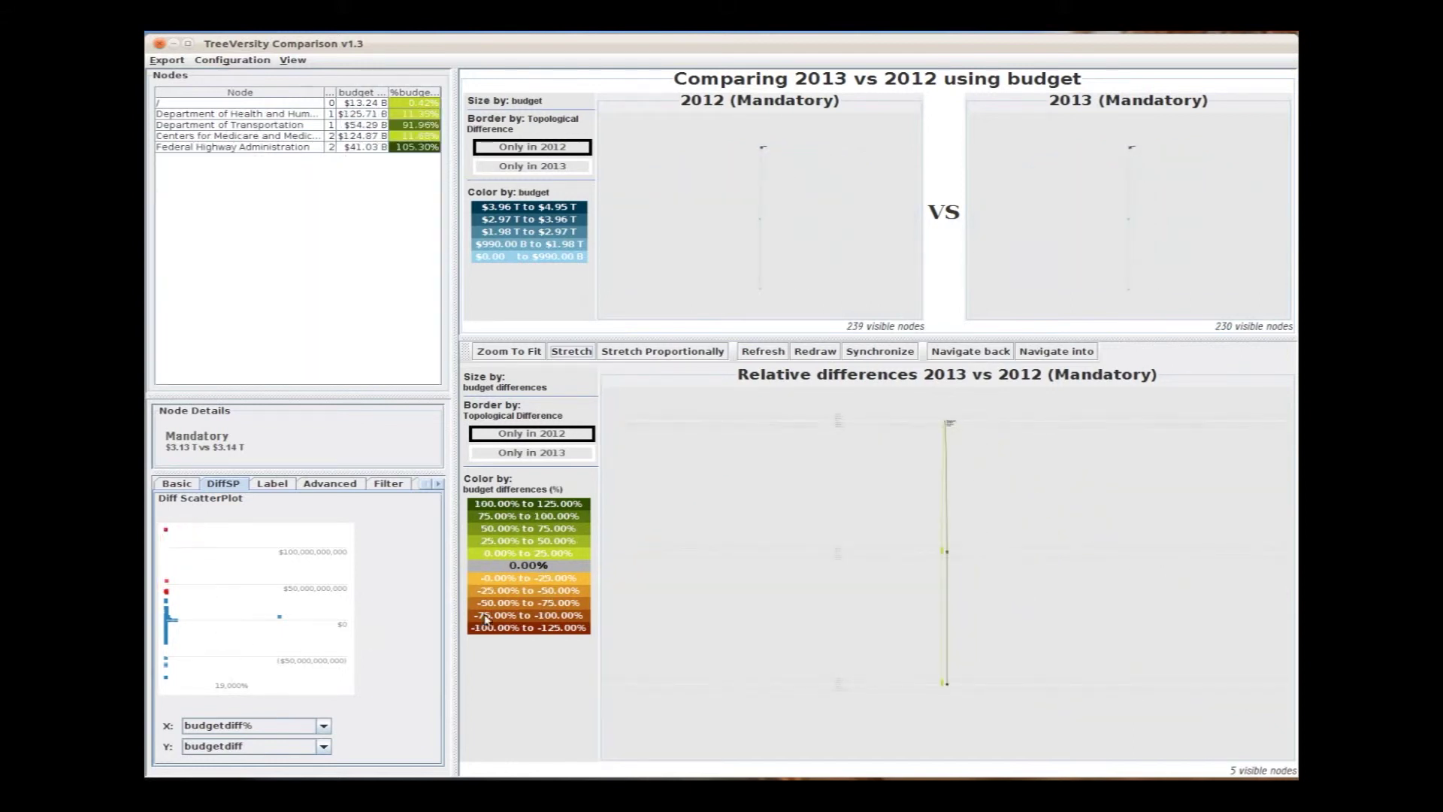
drag(204, 681, 163, 653)
drag(202, 595, 155, 523)
click(699, 352)
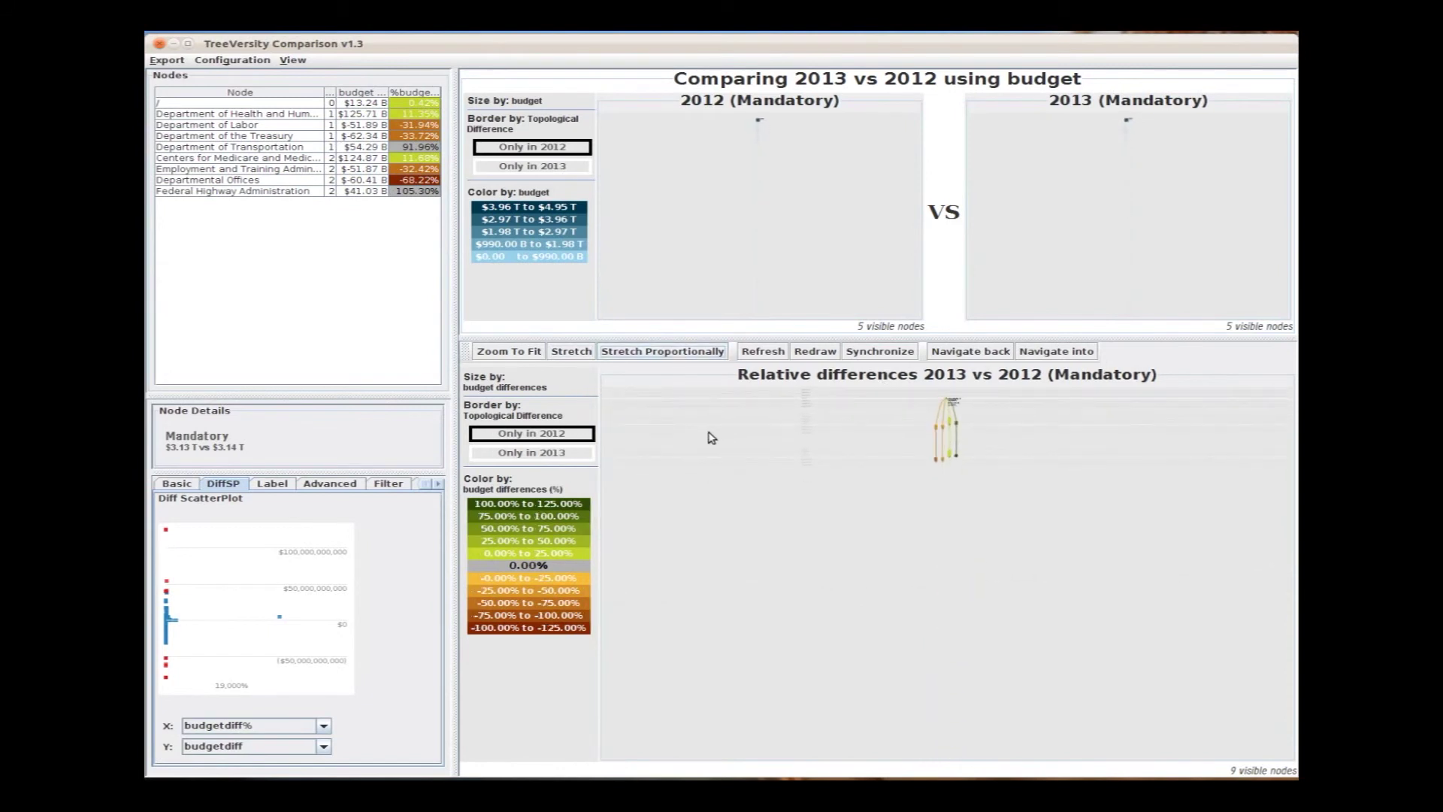
click(526, 352)
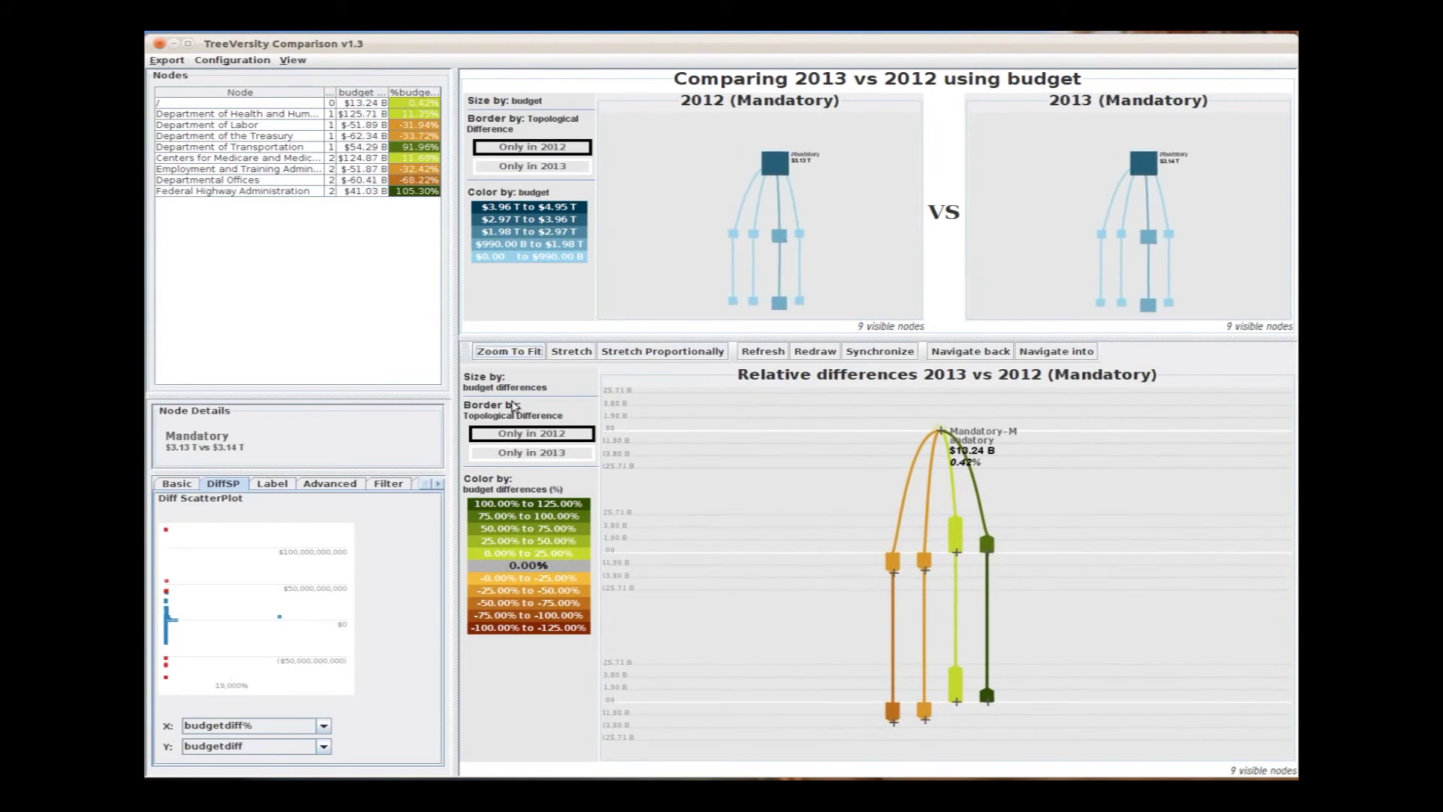
Set the label level filter to 2 and inspect the Health and Human Services, Medicare and Medicaid, and Federal Highway nodes
click(272, 483)
click(203, 671)
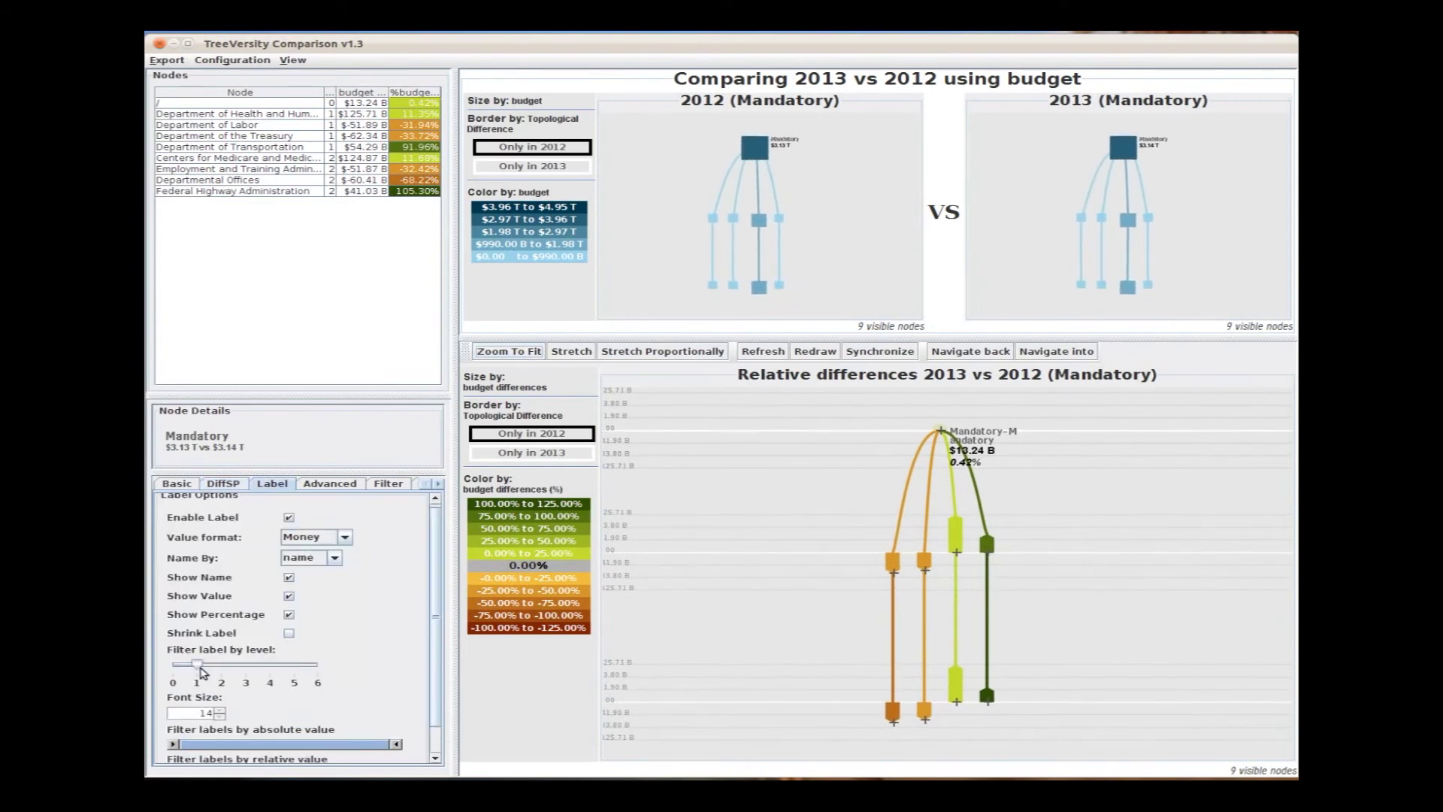
drag(203, 671, 223, 667)
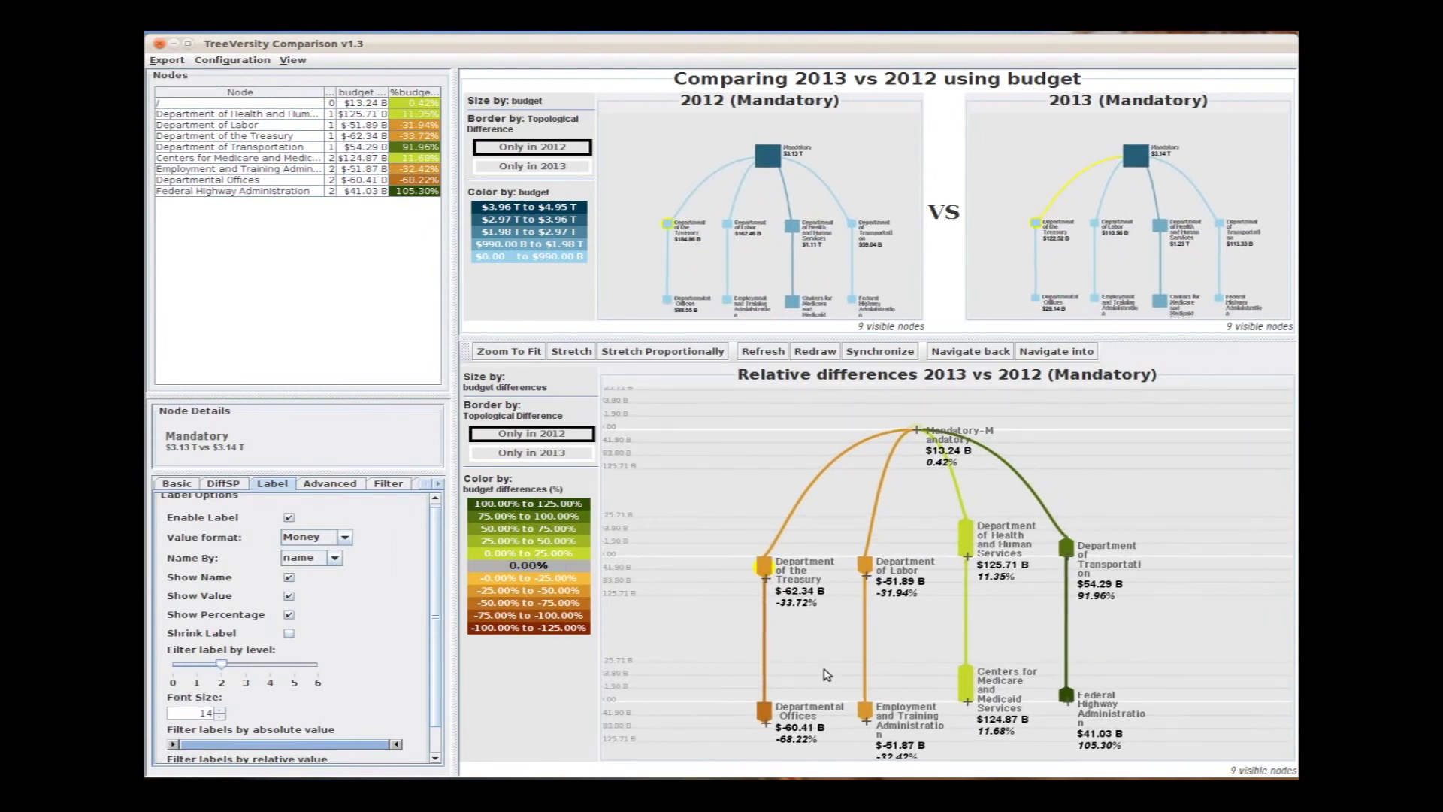
mouse_move(982, 553)
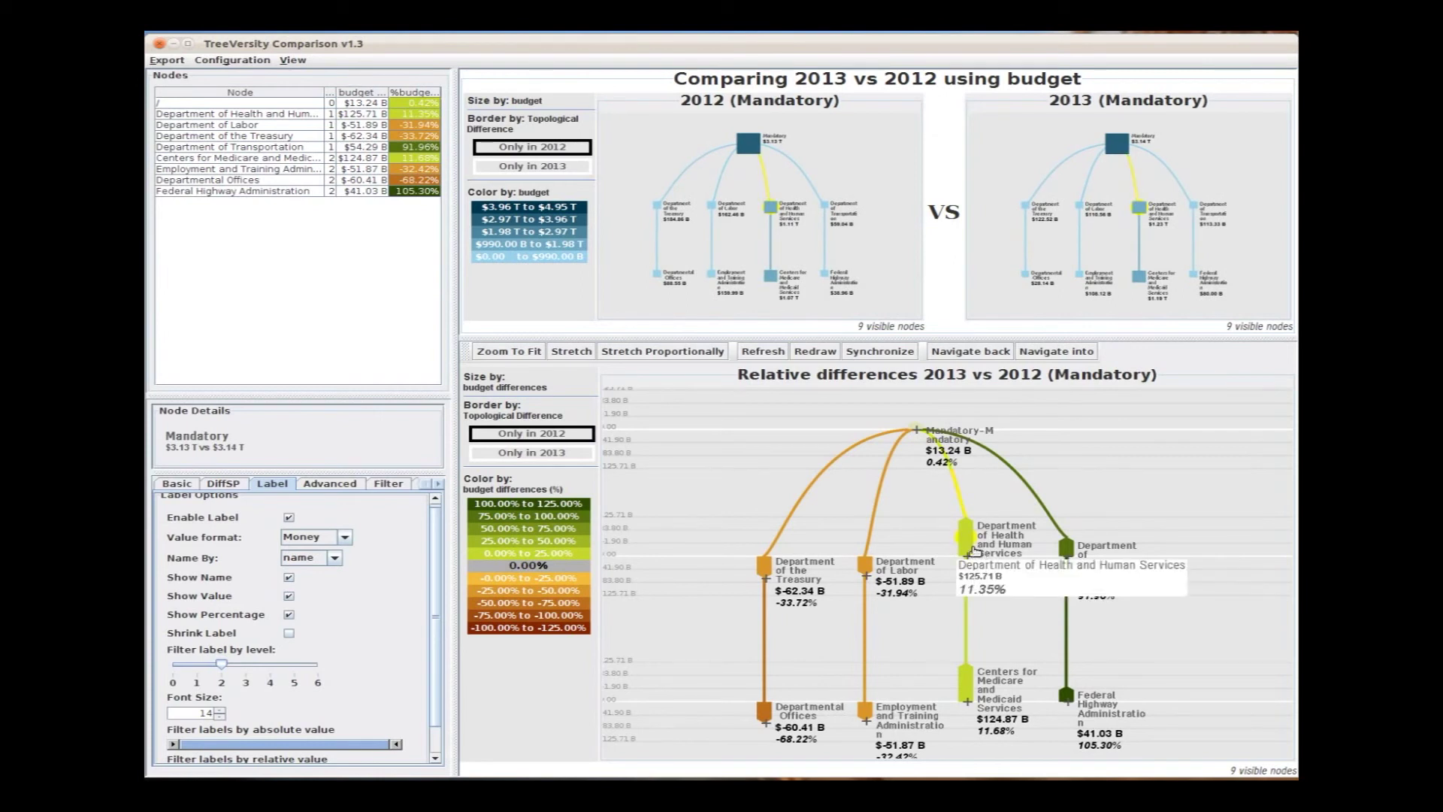
mouse_move(970, 692)
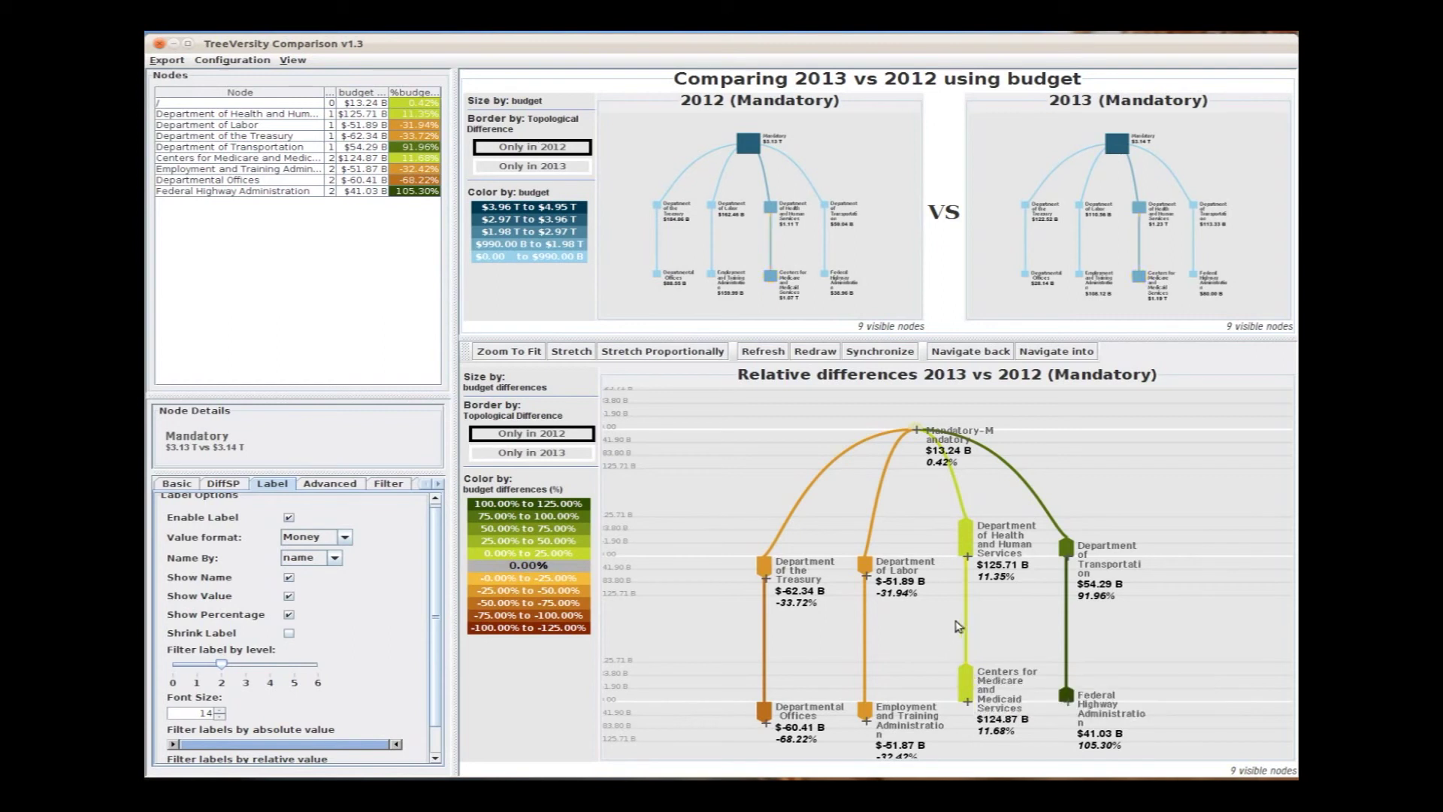
drag(946, 617, 925, 600)
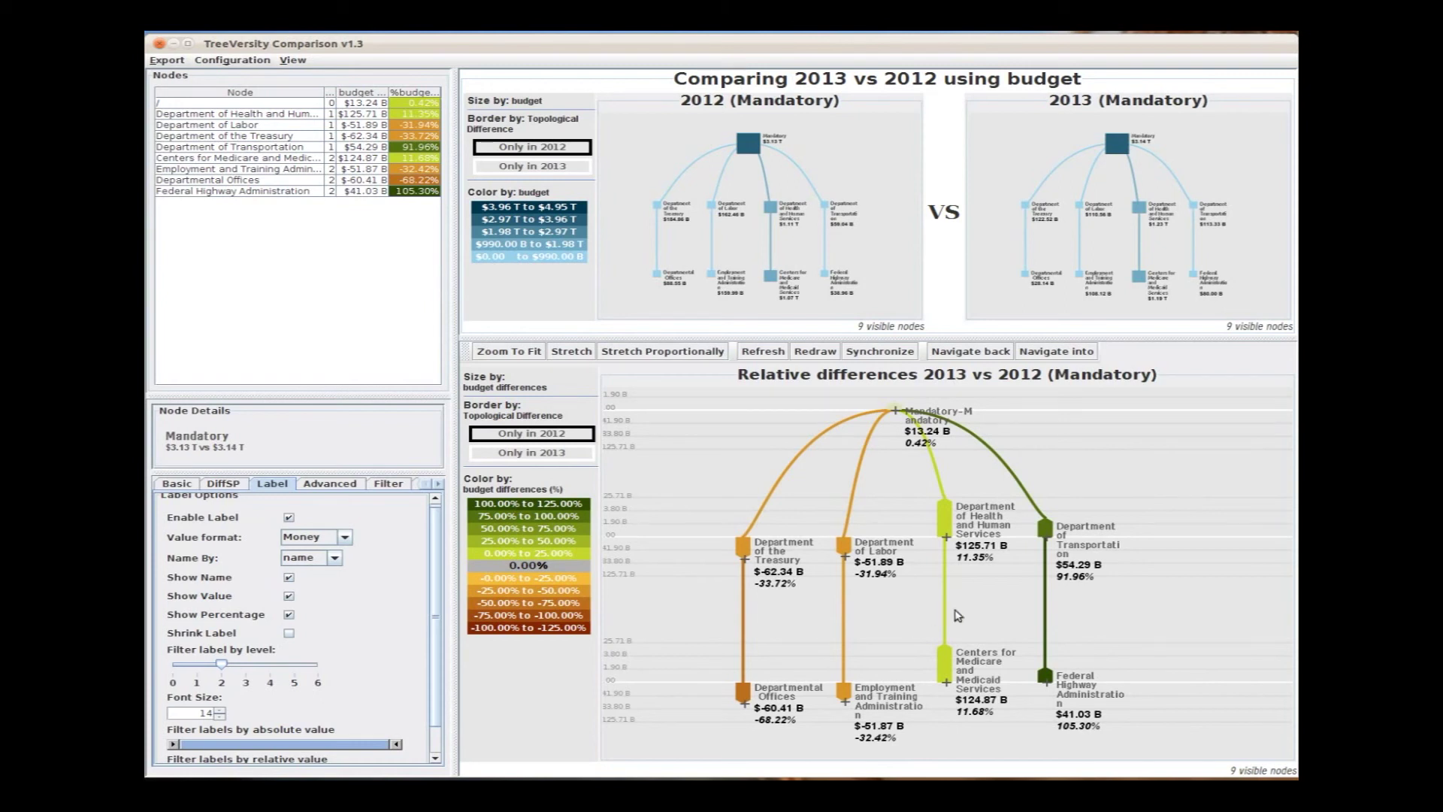
mouse_move(1046, 693)
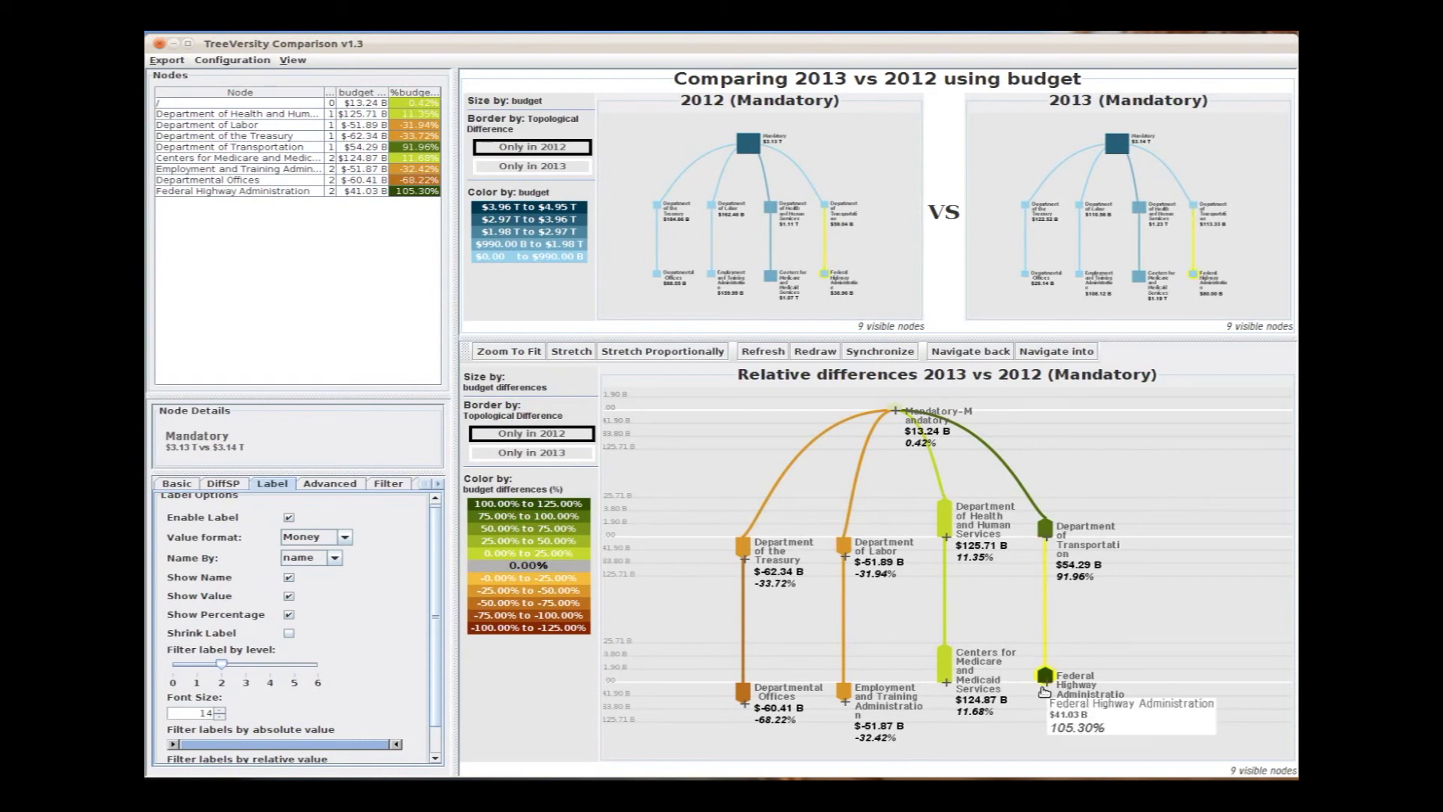